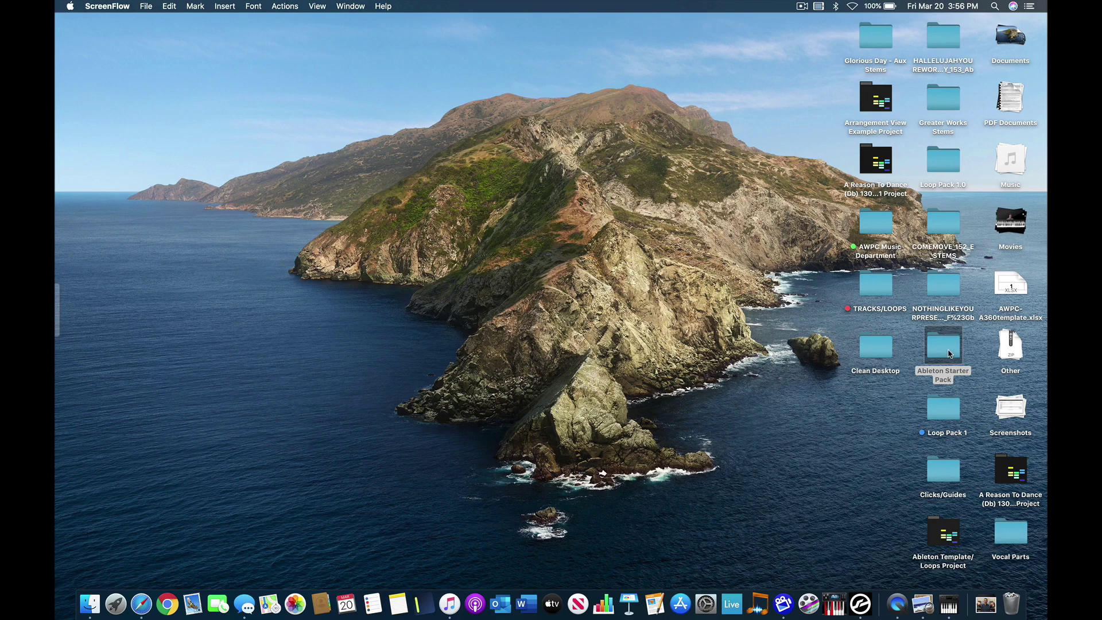
Open Ableton Template/Loops.als from the Ableton Starter Pack project folder, then close Finder.
double_click(948, 348)
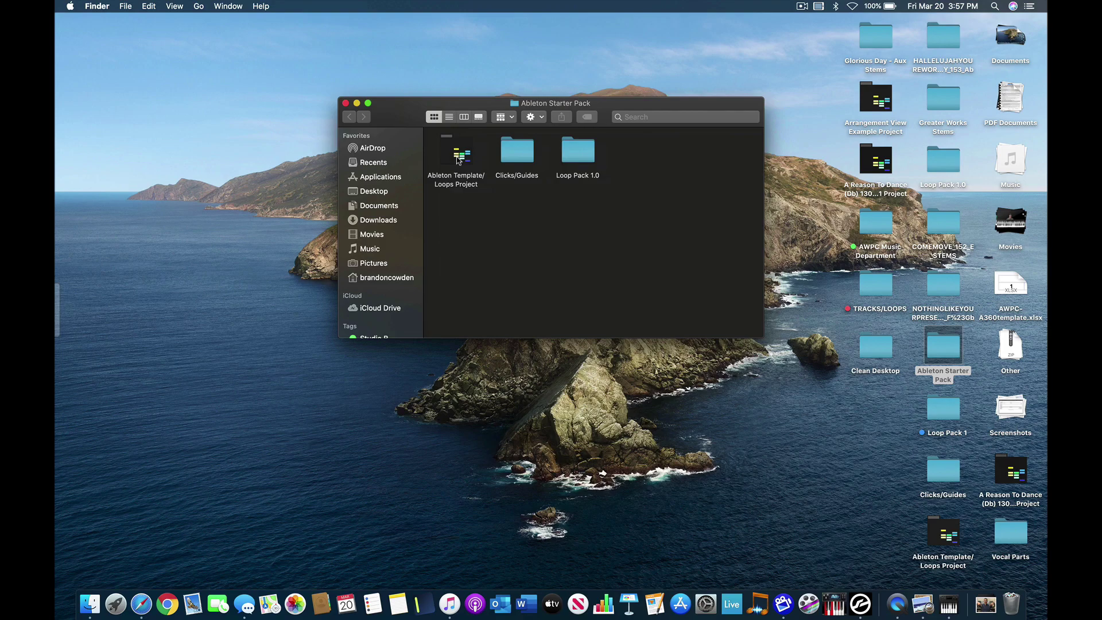
double_click(458, 158)
click(519, 160)
double_click(518, 160)
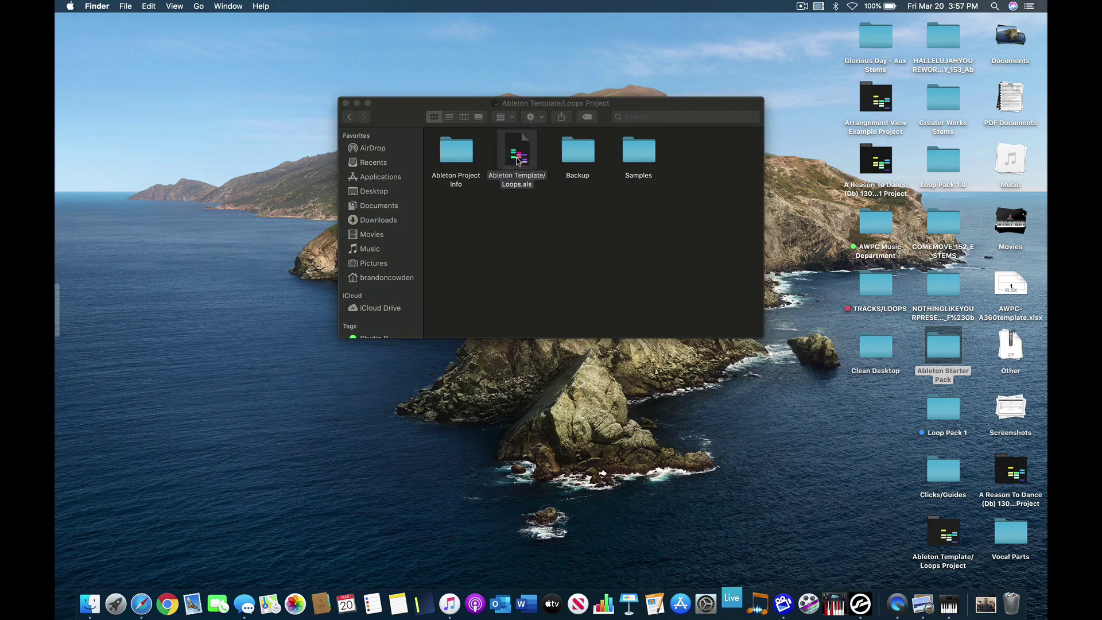
click(345, 103)
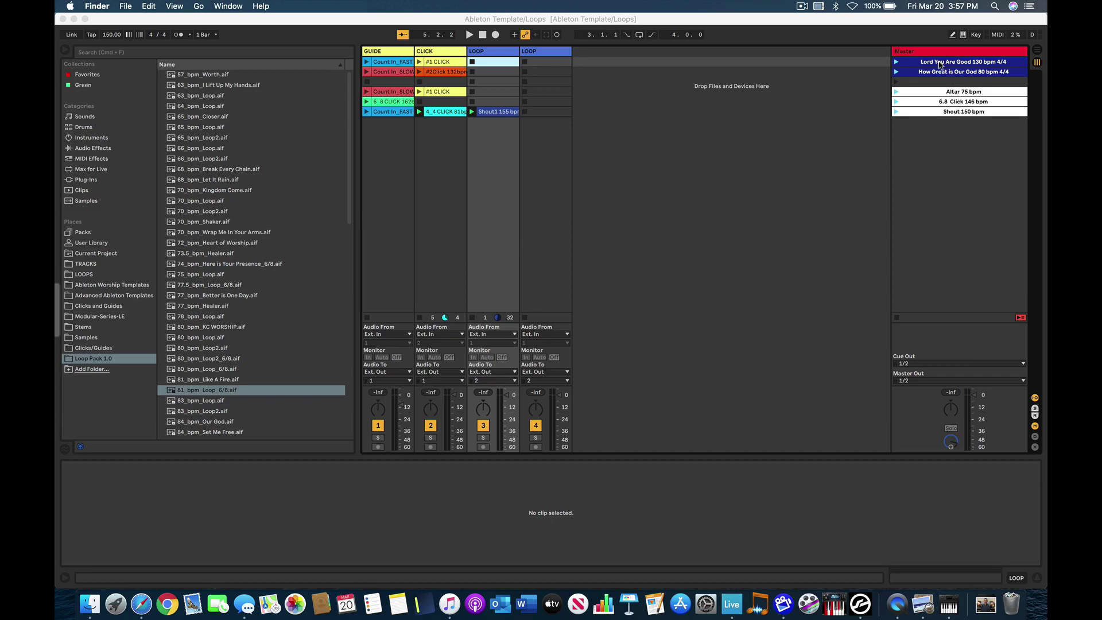
Review the GUIDE Count In_FAST and Count In_SLOW clips and the song scenes.
click(939, 61)
click(941, 72)
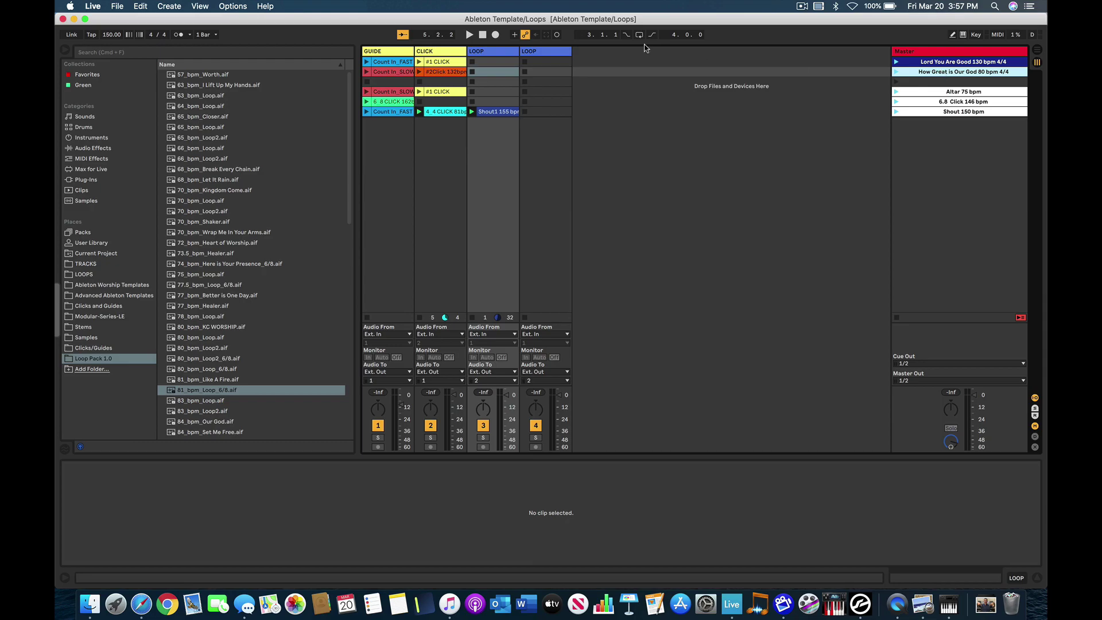
click(388, 61)
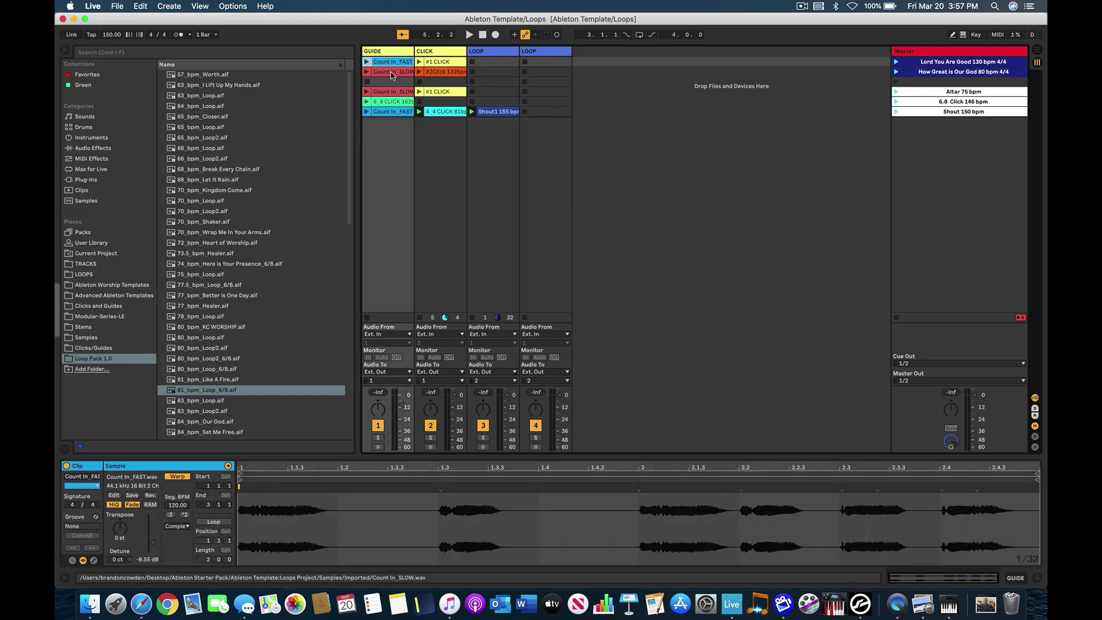
click(387, 72)
click(393, 91)
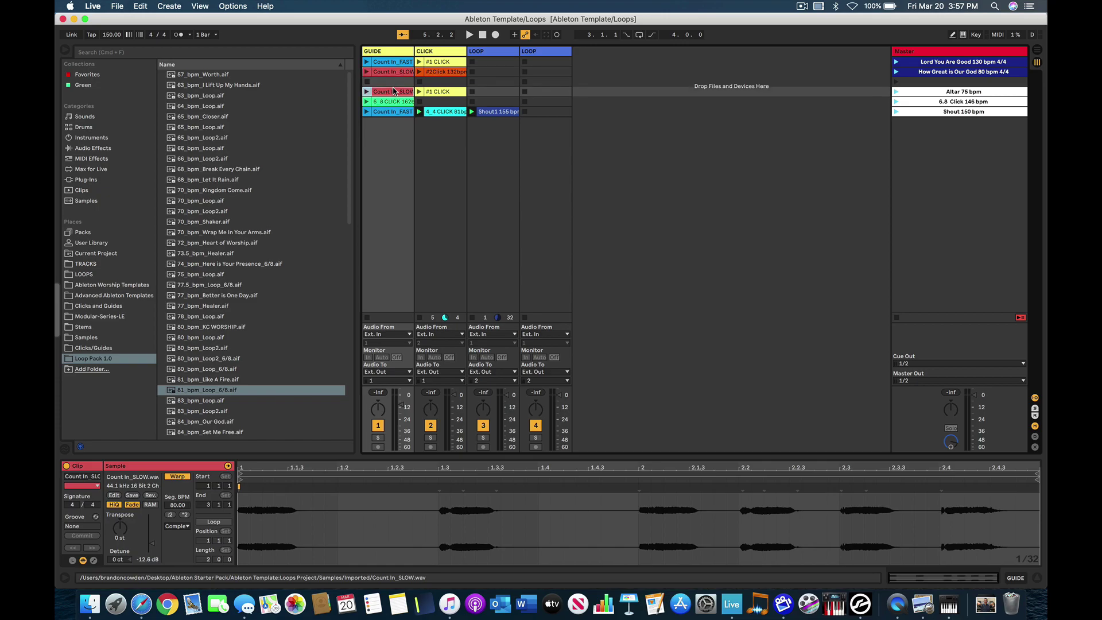
click(951, 95)
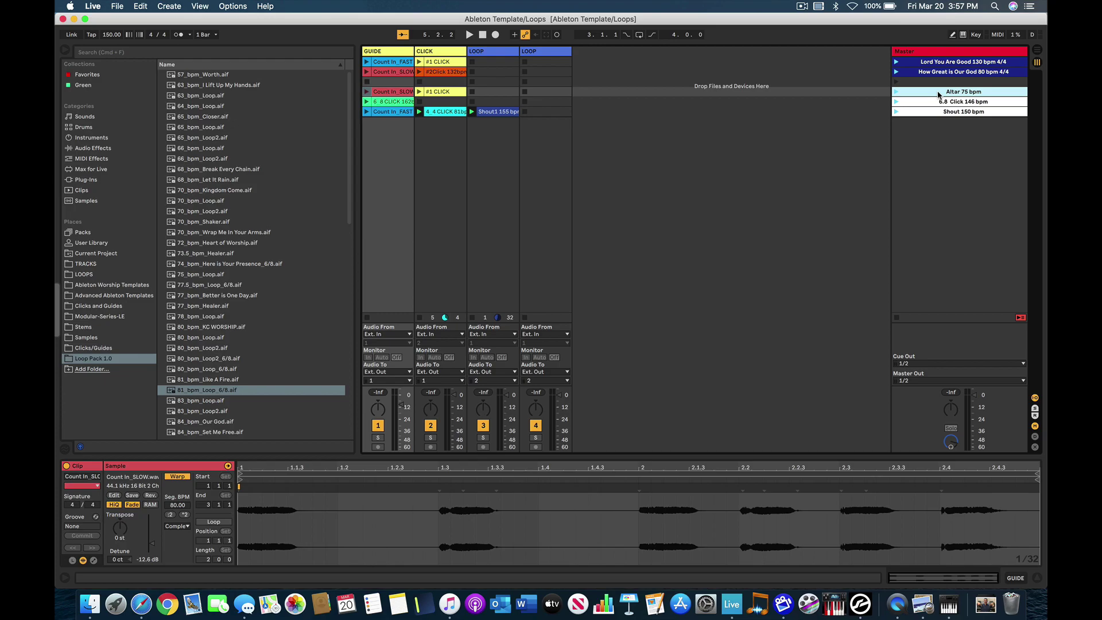
Check the #1 CLICK clip and lower the CLICK track volume to about -13 dB.
click(440, 96)
click(932, 92)
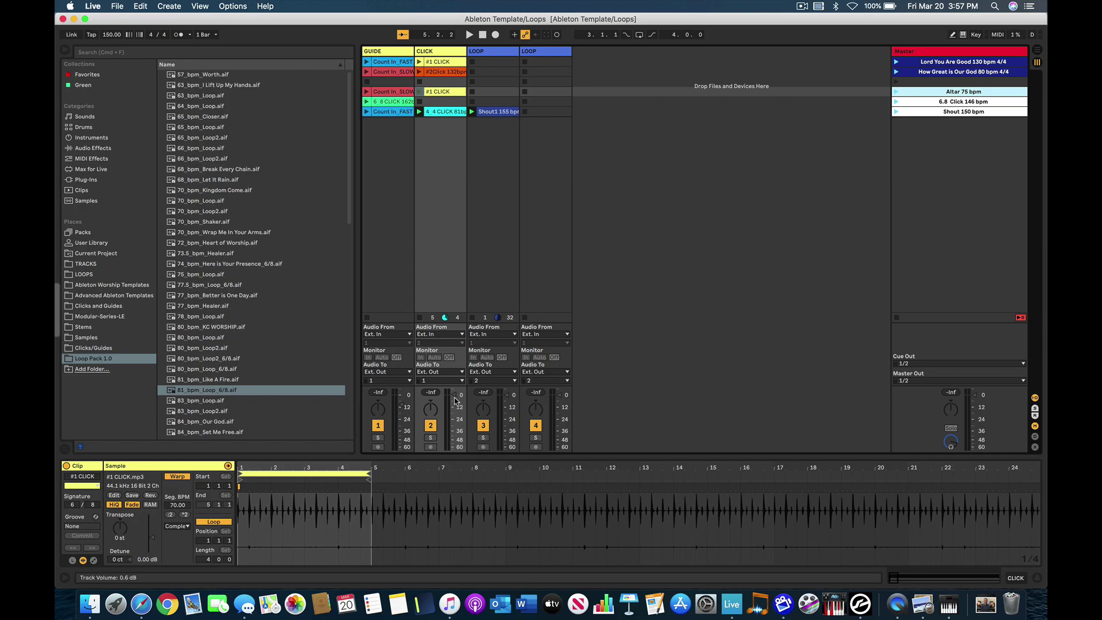
drag(453, 394, 560, 407)
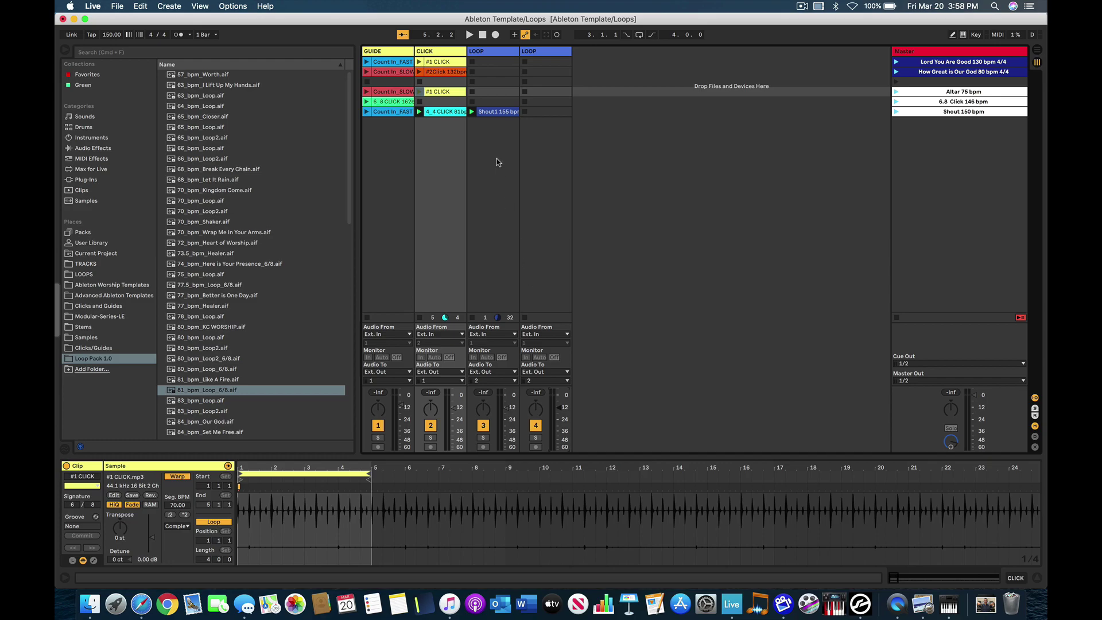
Show the Loop Pack 1.0 files, scrolling down to the fast loops and count-in files.
click(934, 64)
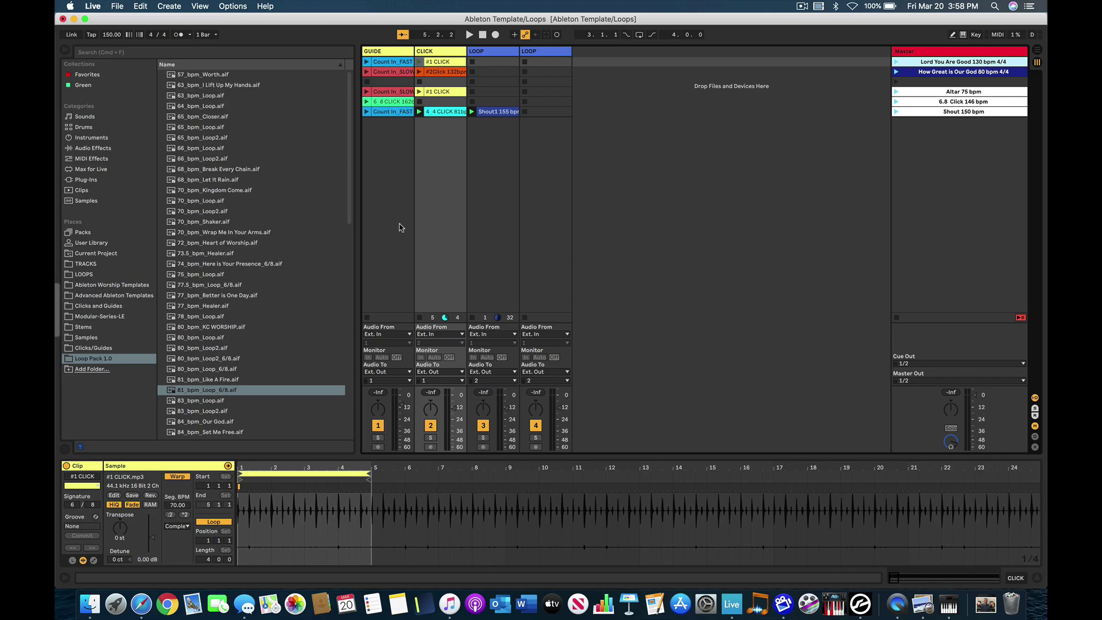
scroll(222, 336, down, 3)
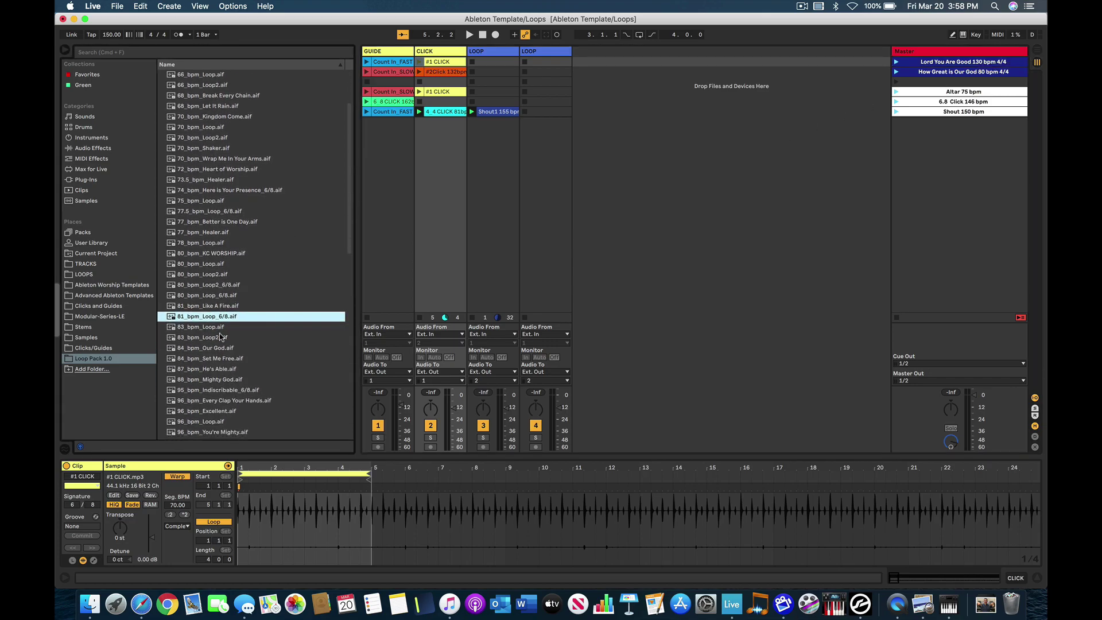
click(99, 360)
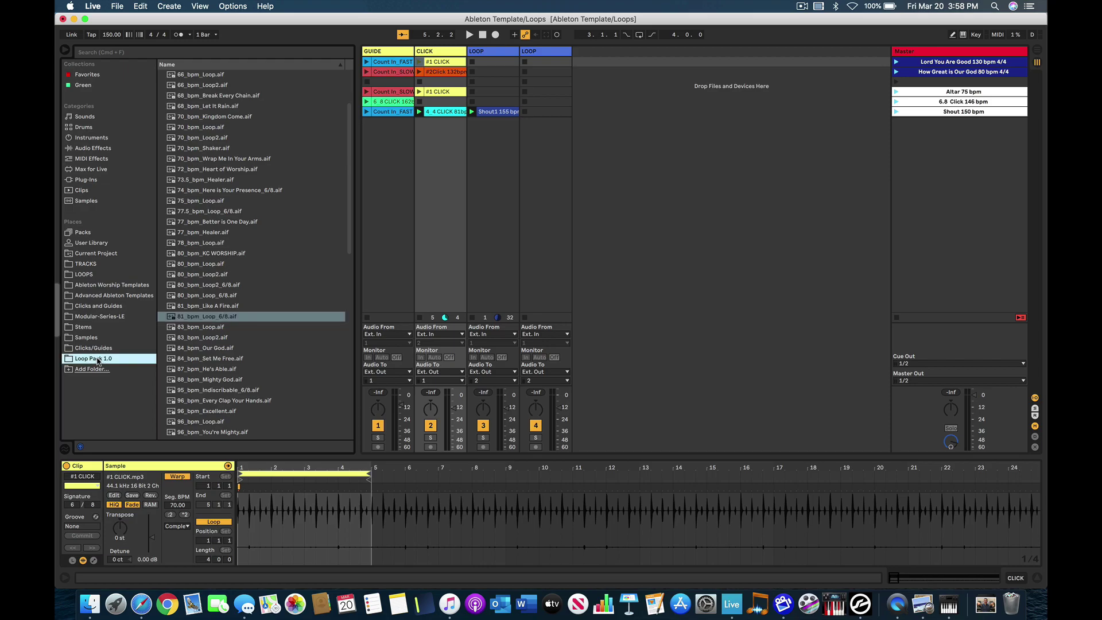
scroll(205, 383, down, 10)
scroll(204, 382, down, 3)
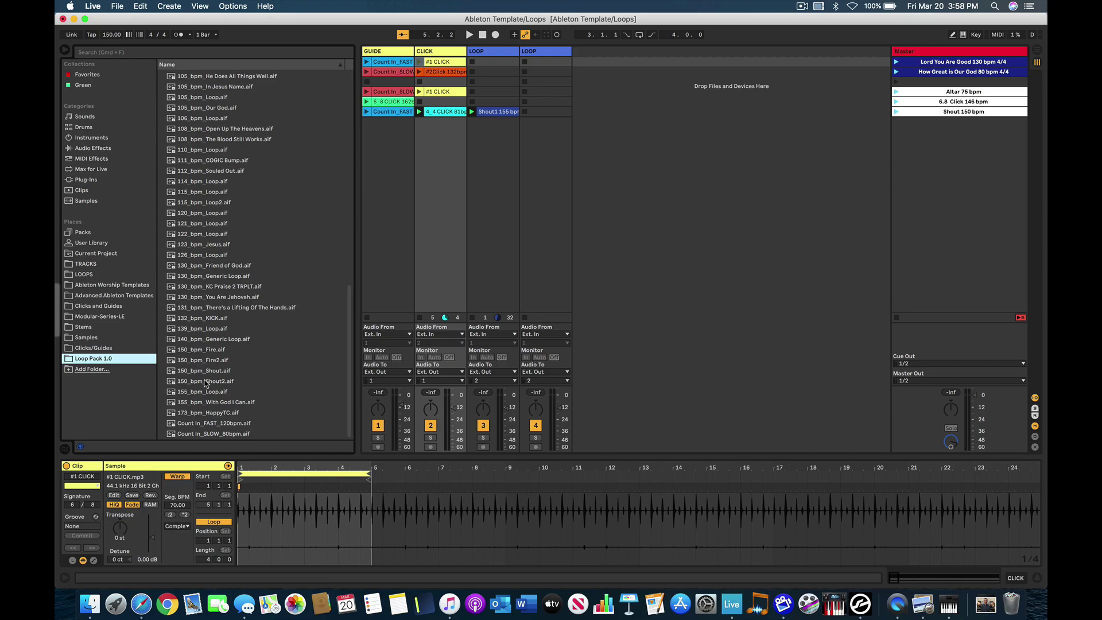
scroll(205, 383, up, 15)
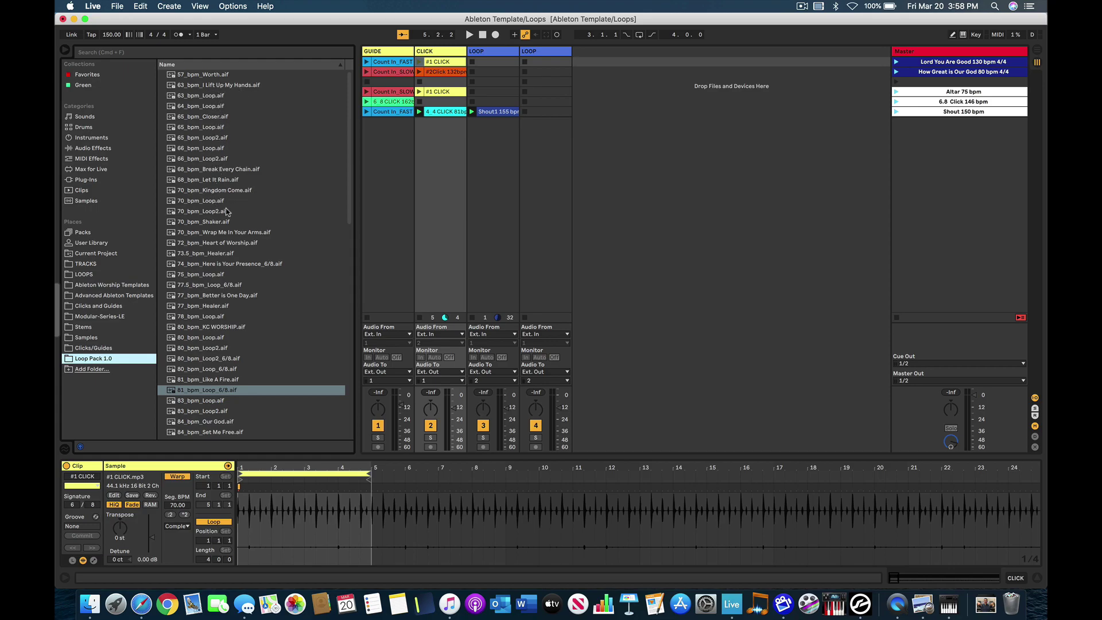
scroll(221, 361, down, 15)
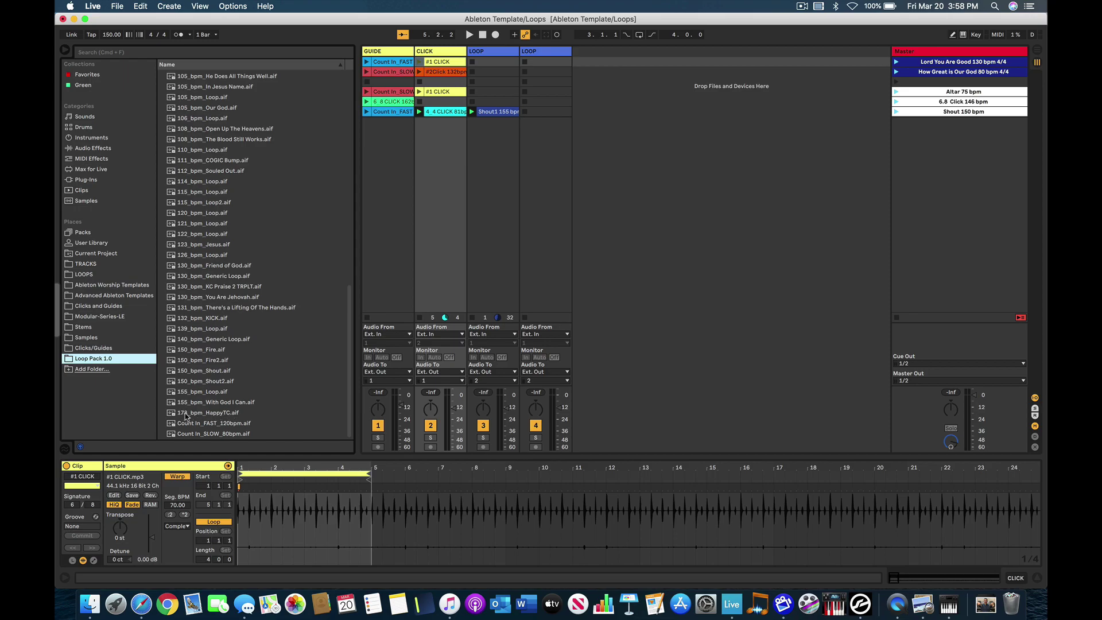
Put 173_bpm_HappyTC.aif in the LOOP track's first slot and launch Lord You Are Good.
drag(187, 416, 506, 63)
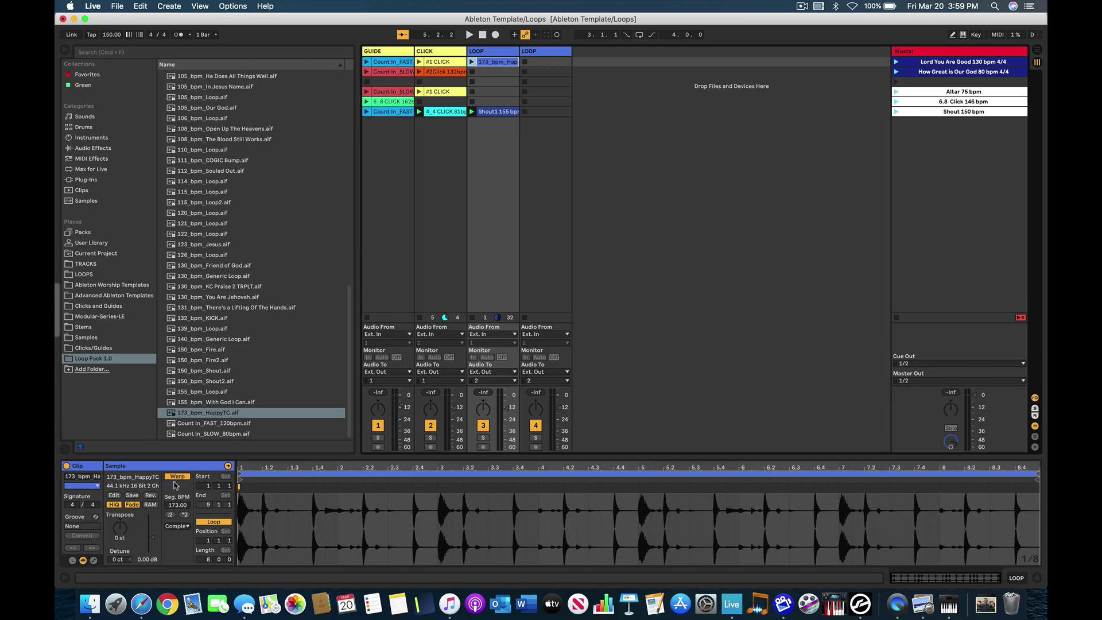
click(895, 62)
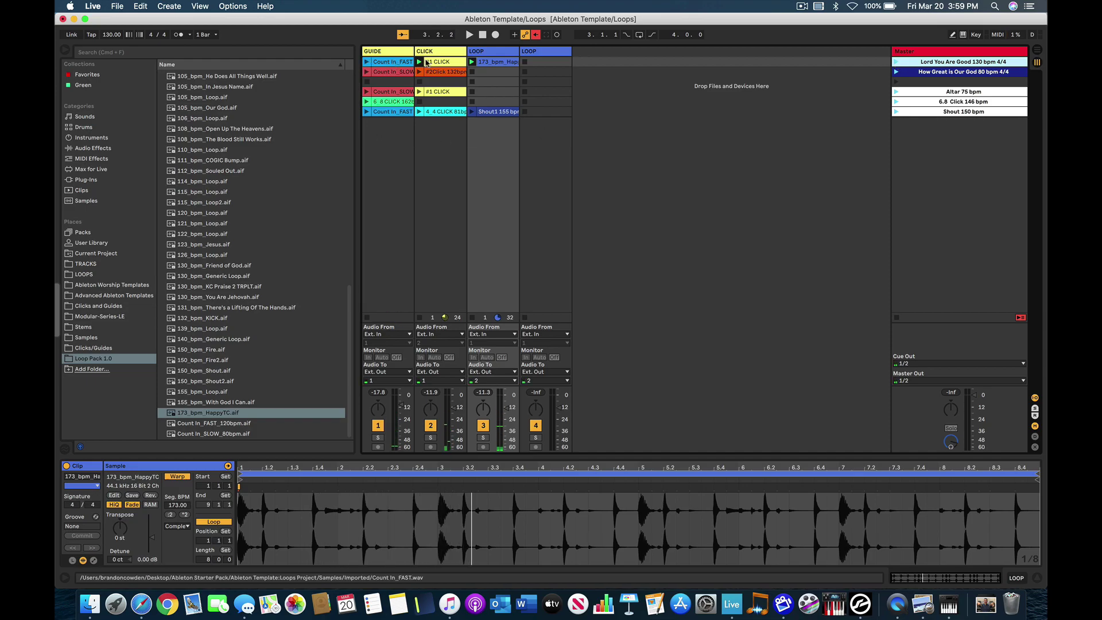
click(408, 62)
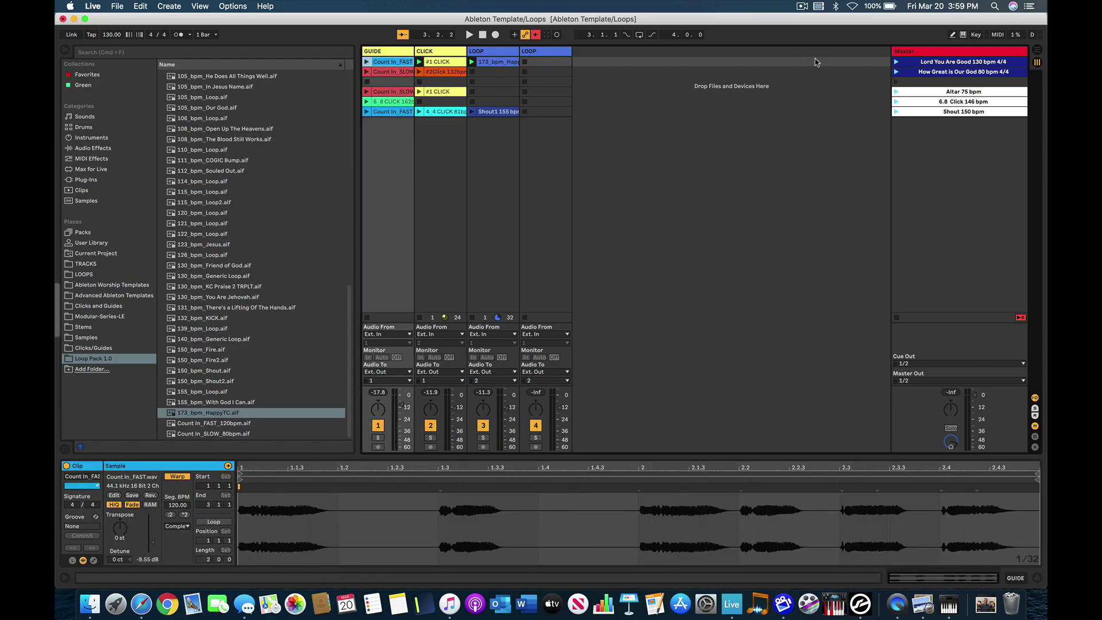
click(896, 61)
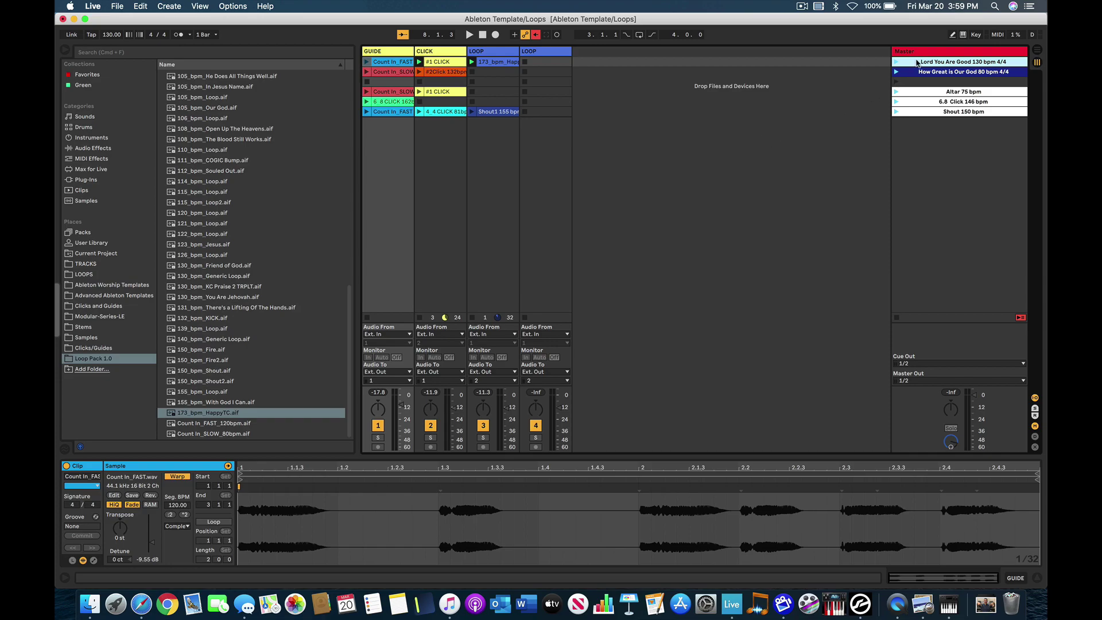
Rename the first scene to 'BREAKTHROUGH 147 bpm 4/4' and launch it.
key(super+r)
key(Left)
key(Delete)
key(Delete)
key(Delete)
key(Delete)
key(Delete)
key(Delete)
key(Delete)
key(Delete)
key(Delete)
key(Delete)
key(Delete)
key(Delete)
key(Delete)
key(Delete)
key(Delete)
key(Delete)
key(Delete)
key(Delete)
key(Delete)
key(Delete)
key(Delete)
key(Delete)
text(BREAKTHROUGH 147)
click(894, 61)
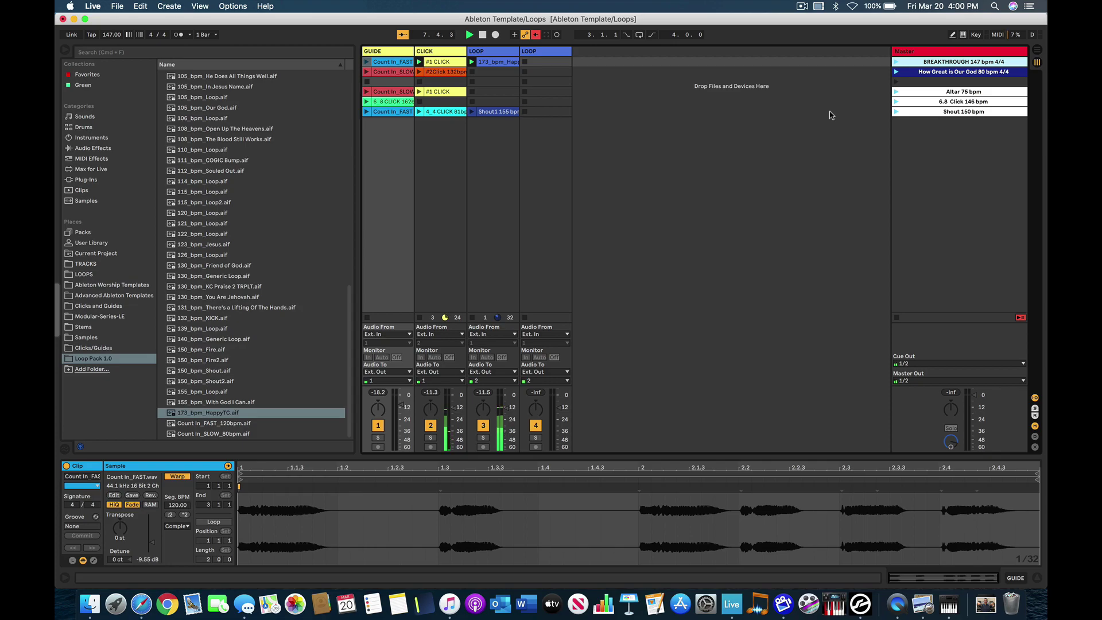
Stop playback and delete the 173_bpm_HappyTC clip from the LOOP track.
key(space)
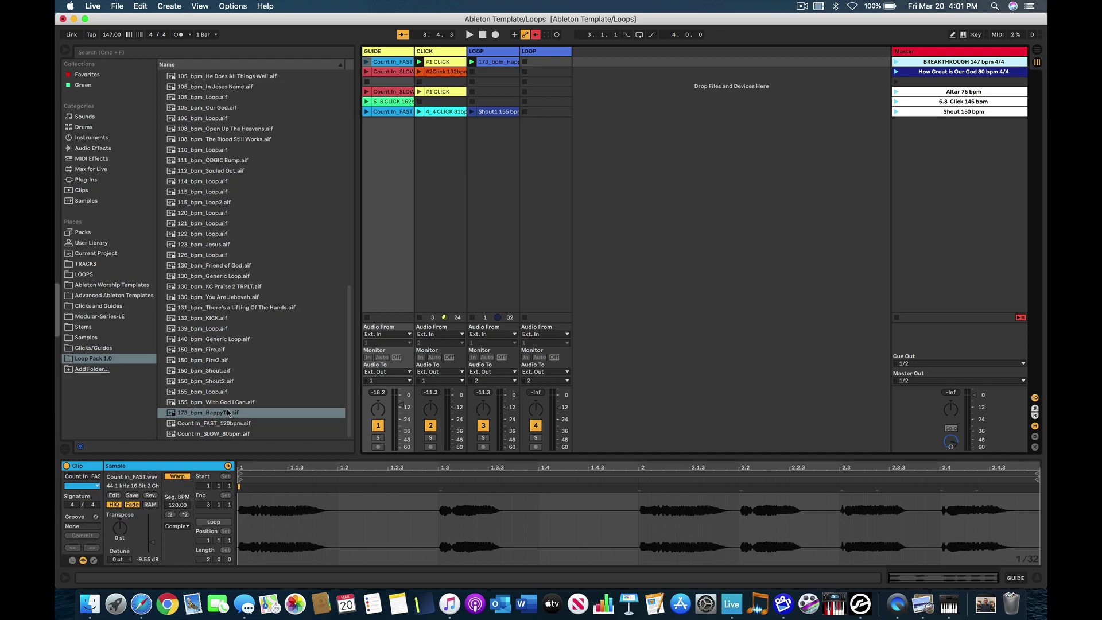
click(507, 65)
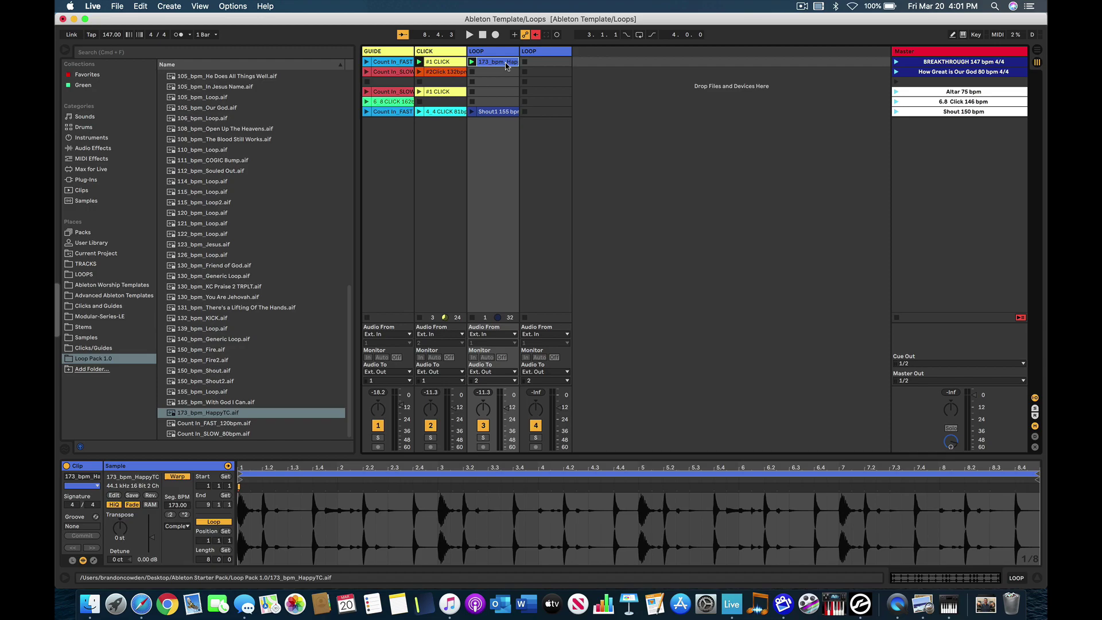
key(Delete)
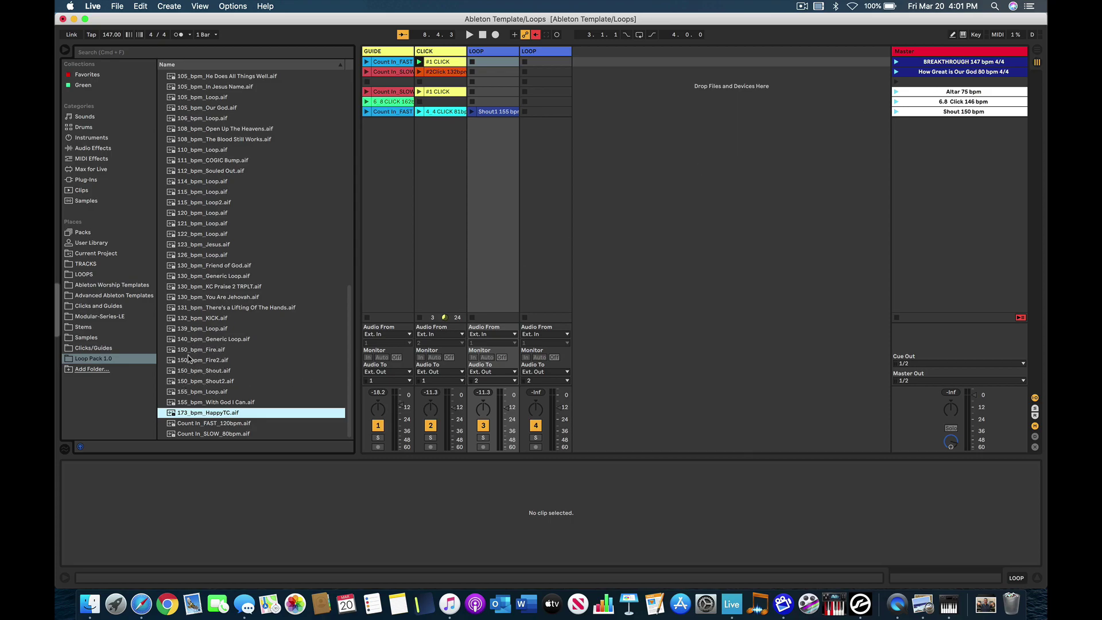
Try 150_bpm_Fire.aif in the BREAKTHROUGH scene's LOOP slot, then delete it again.
click(200, 350)
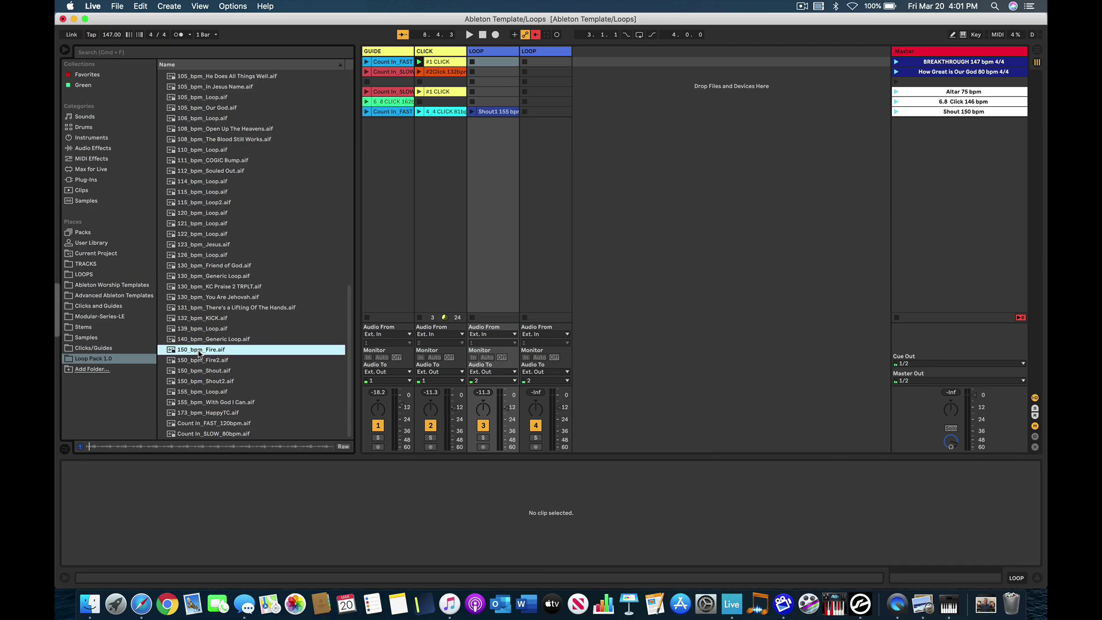
drag(197, 354, 492, 63)
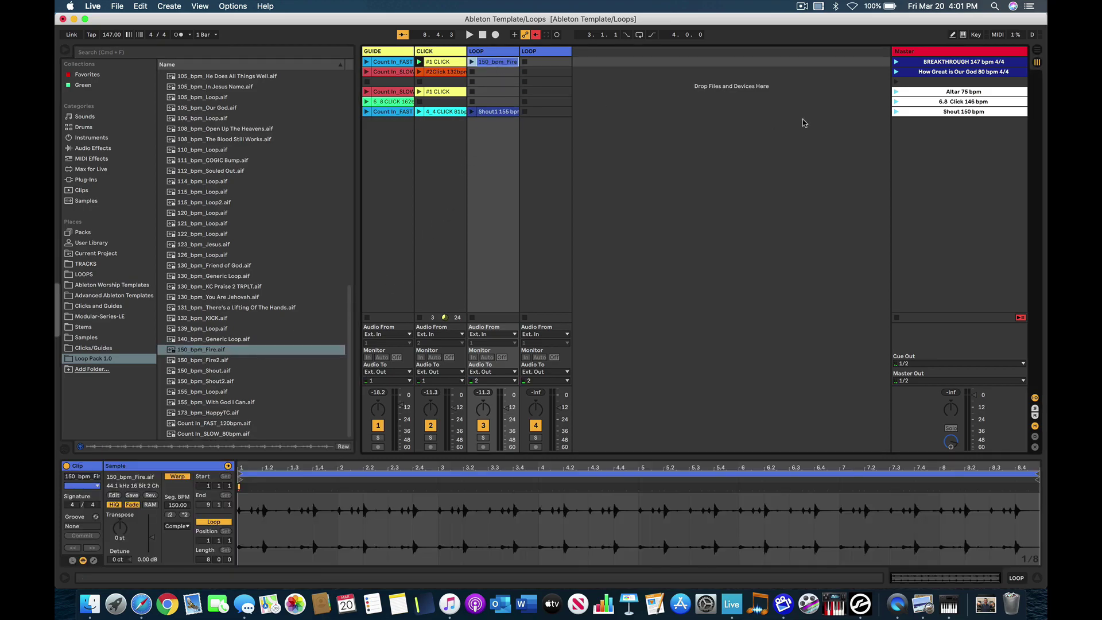
click(896, 62)
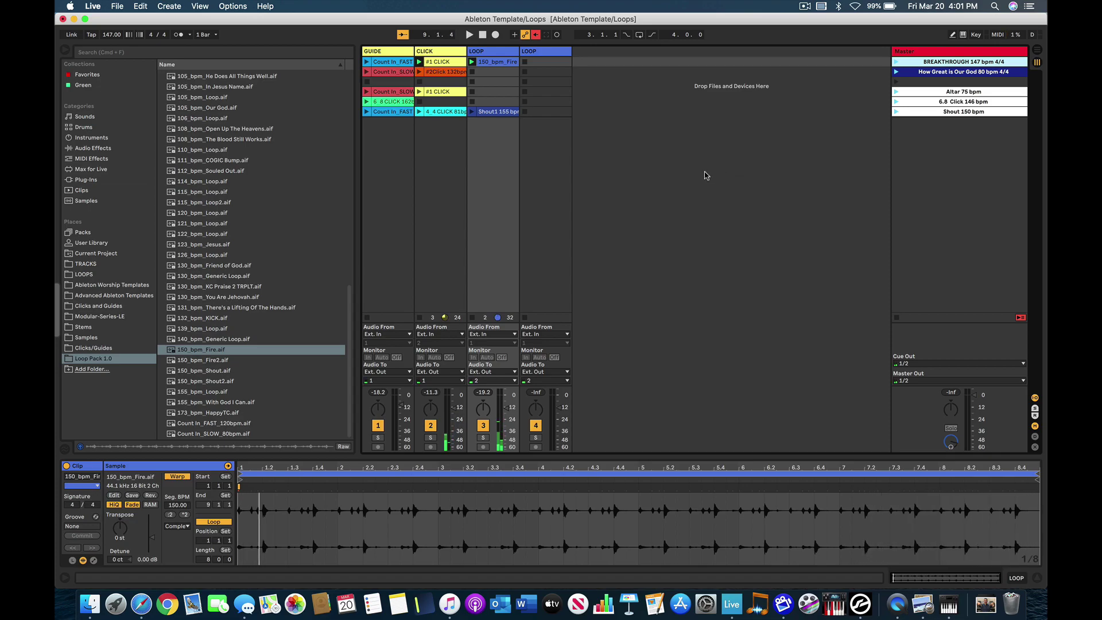
click(498, 63)
key(Delete)
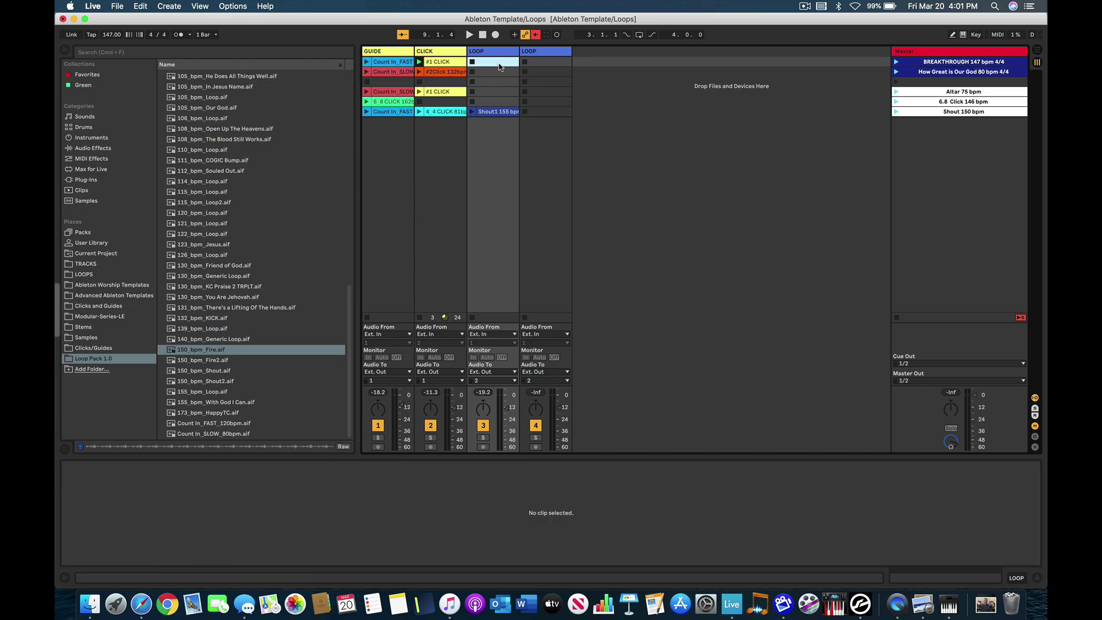
click(966, 63)
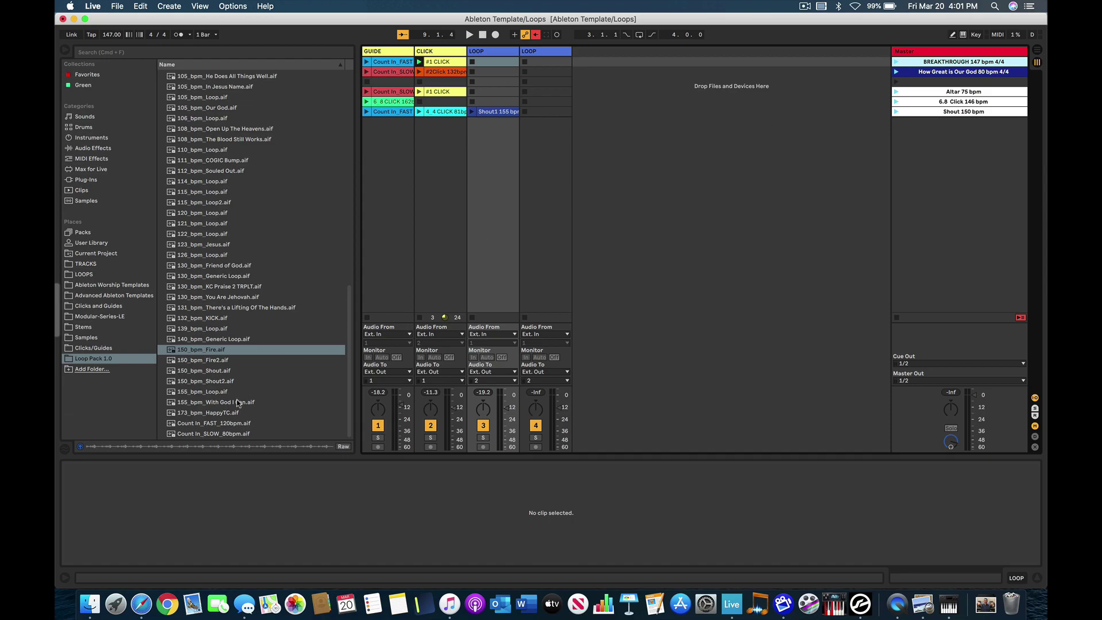
Put 173_bpm_HappyTC.aif back in the BREAKTHROUGH LOOP slot and duplicate the scene.
drag(213, 414, 493, 62)
click(967, 62)
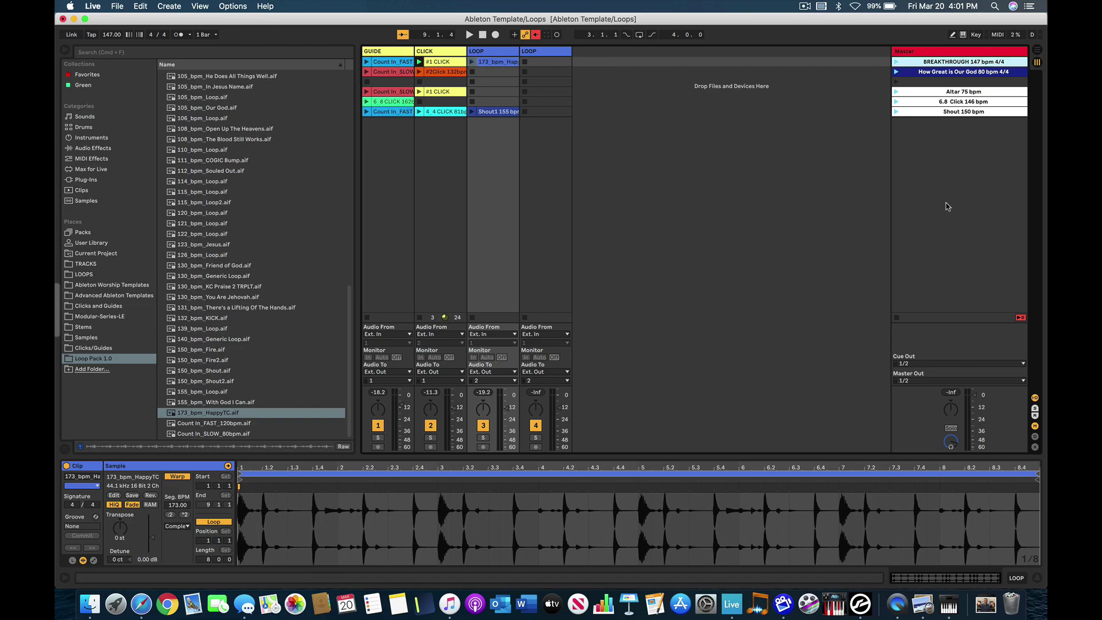
key(super+d)
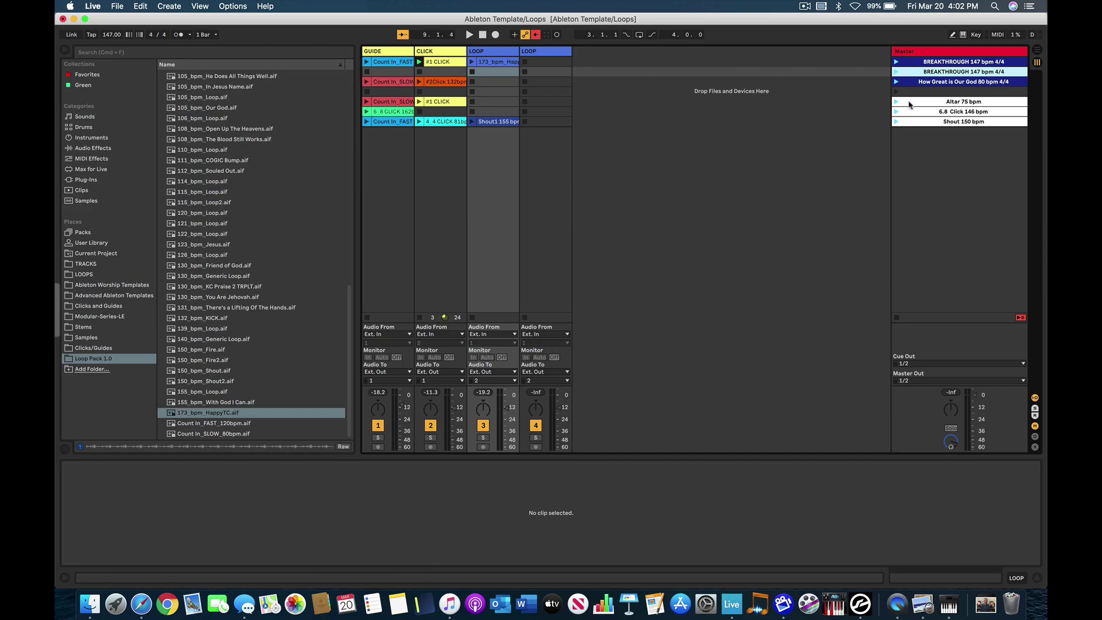
Rename the duplicated scene to 'IN JESUS NAME 107 bpm 4/4'.
key(super+r)
key(Left)
key(Delete)
key(Delete)
key(Delete)
key(Delete)
key(Delete)
key(Delete)
key(Delete)
key(Delete)
key(Delete)
key(Delete)
key(Delete)
key(Delete)
key(Delete)
key(Delete)
key(Delete)
key(Delete)
key(Delete)
text(IN JESUS NAME 107)
Copy Count In_FAST into the new scene's GUIDE slot, removing a mistaken #1 CLICK paste.
click(396, 65)
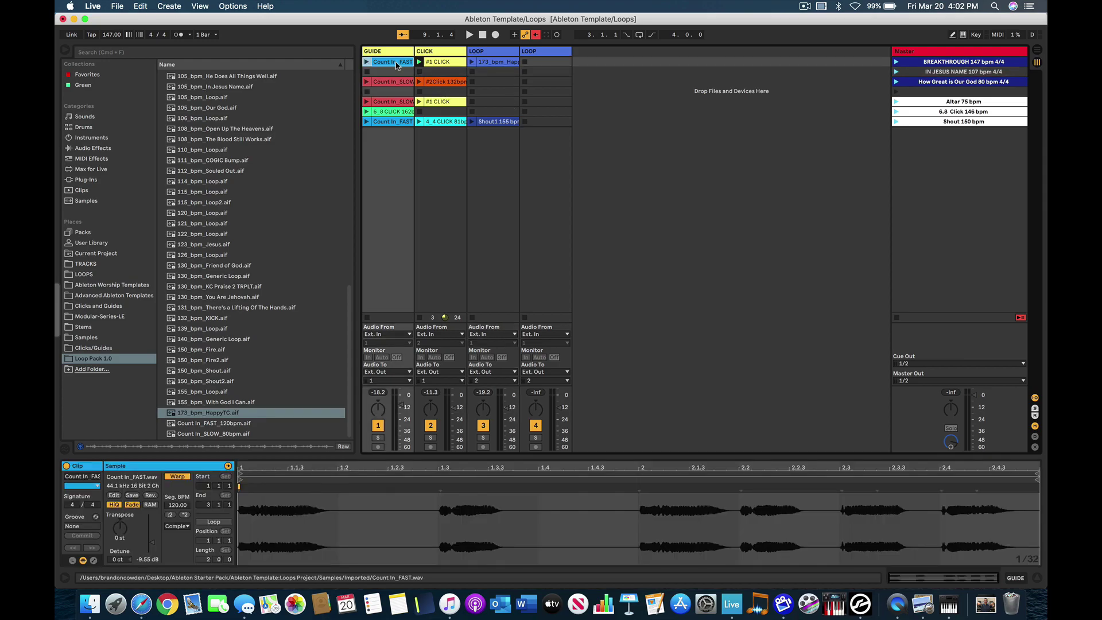
key(super+d)
key(Up)
key(Right)
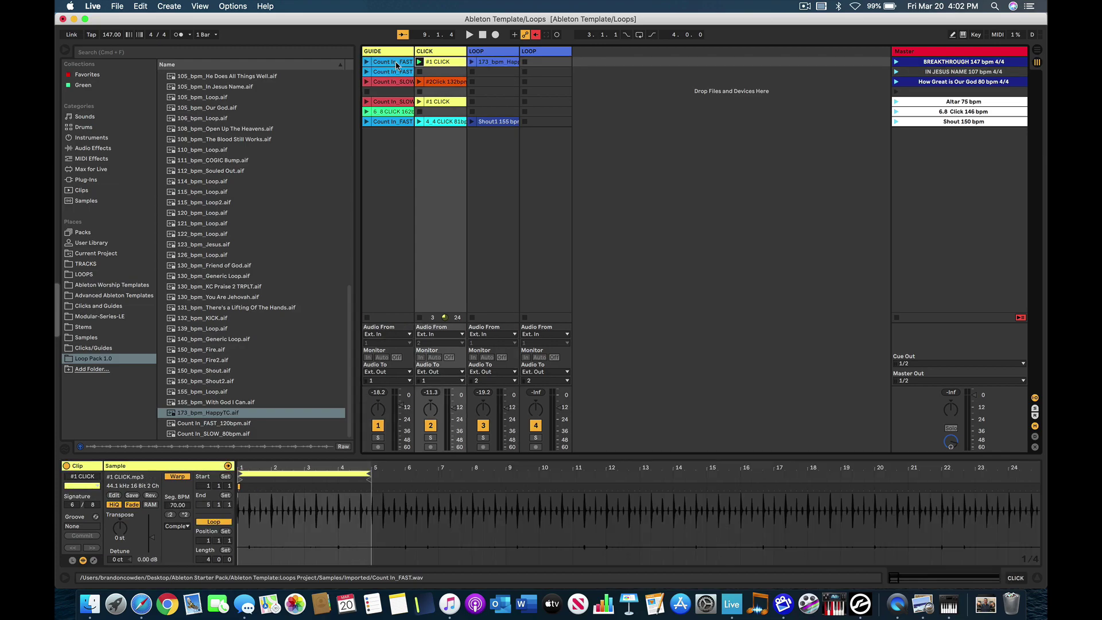
click(446, 72)
key(super+v)
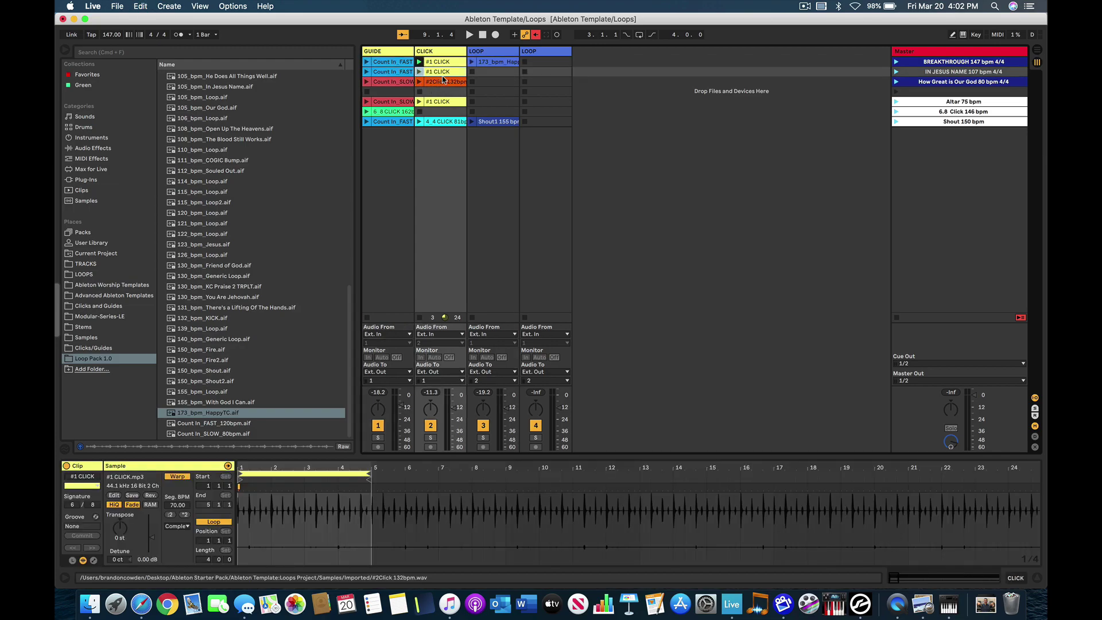
key(Delete)
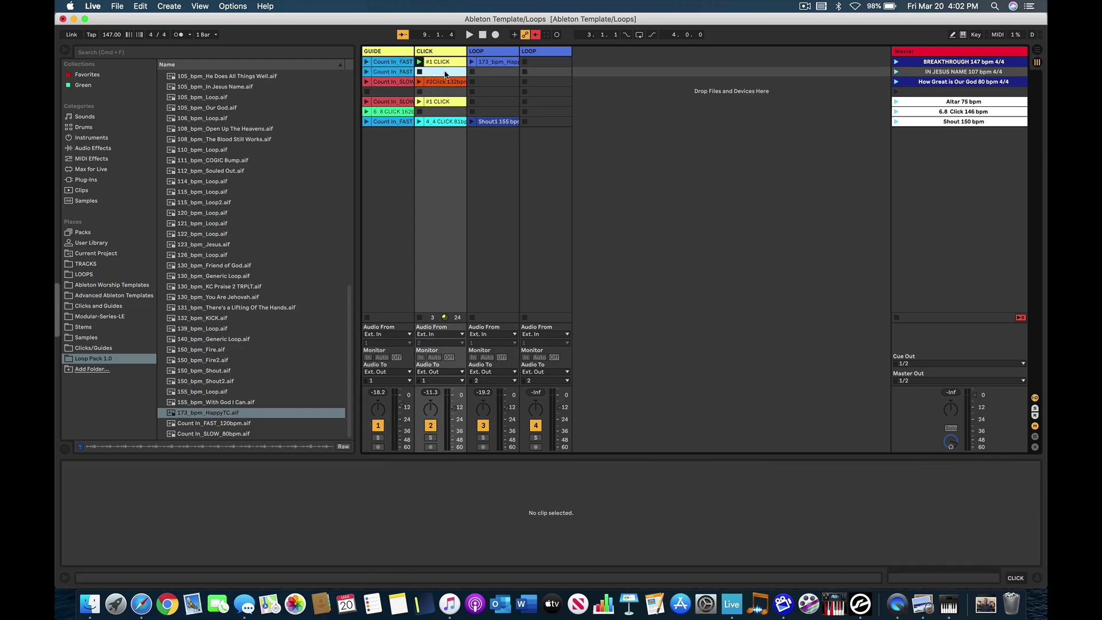
Copy the #2Click 132bpm clip into the IN JESUS NAME scene's CLICK slot.
click(443, 82)
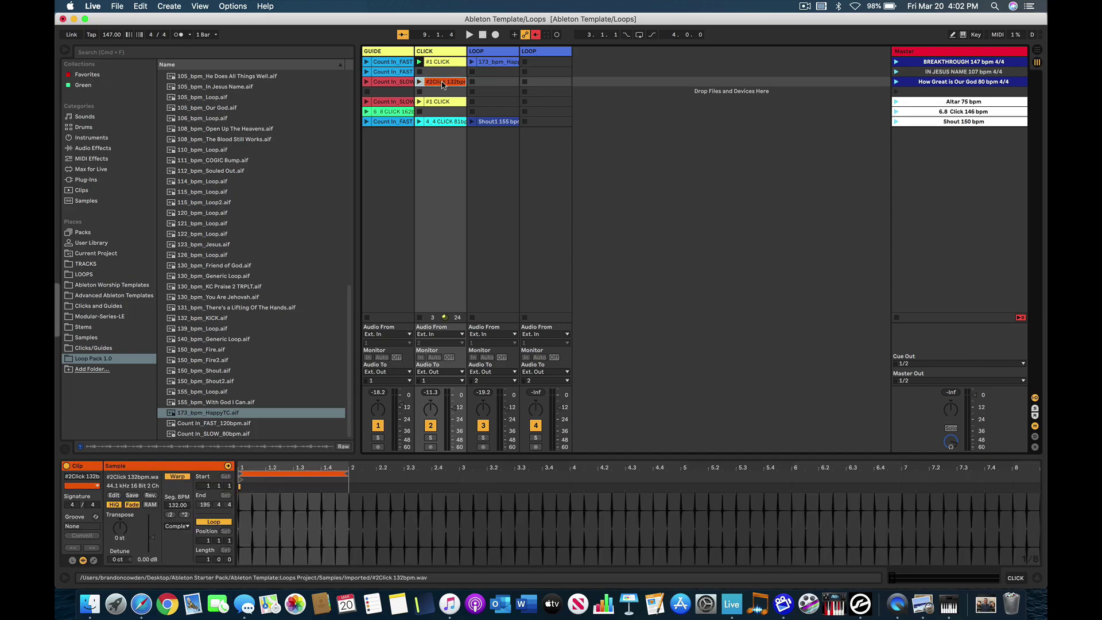
key(super+c)
key(Up)
key(super+v)
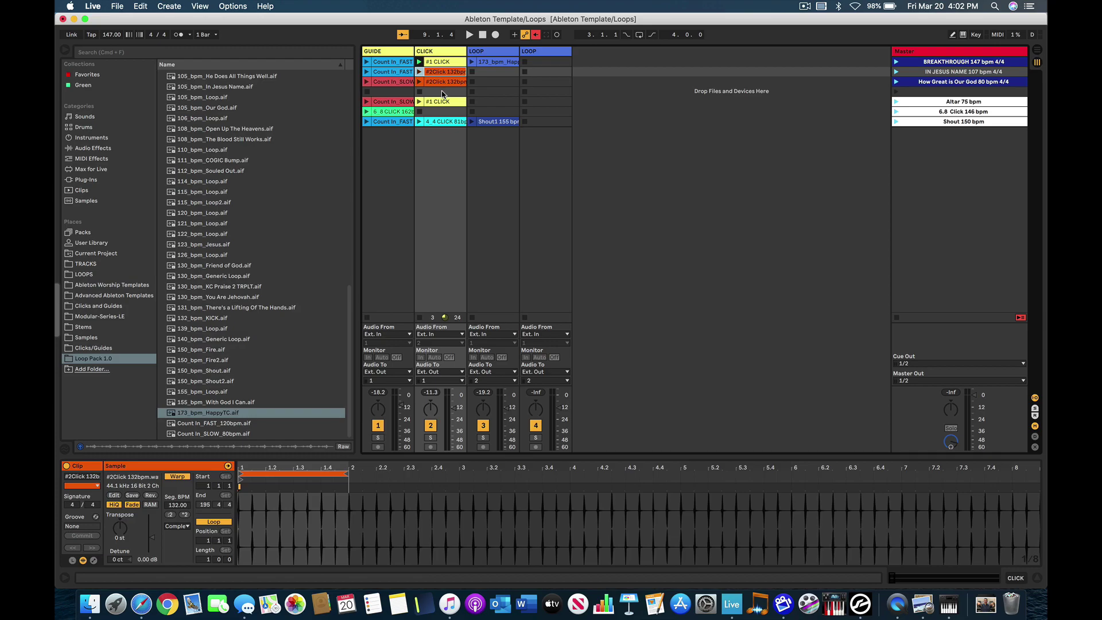
Compare the 4 4 CLICK, #1 CLICK, #2Click 132bpm and 6 8 CLICK 162bpm clips.
click(442, 122)
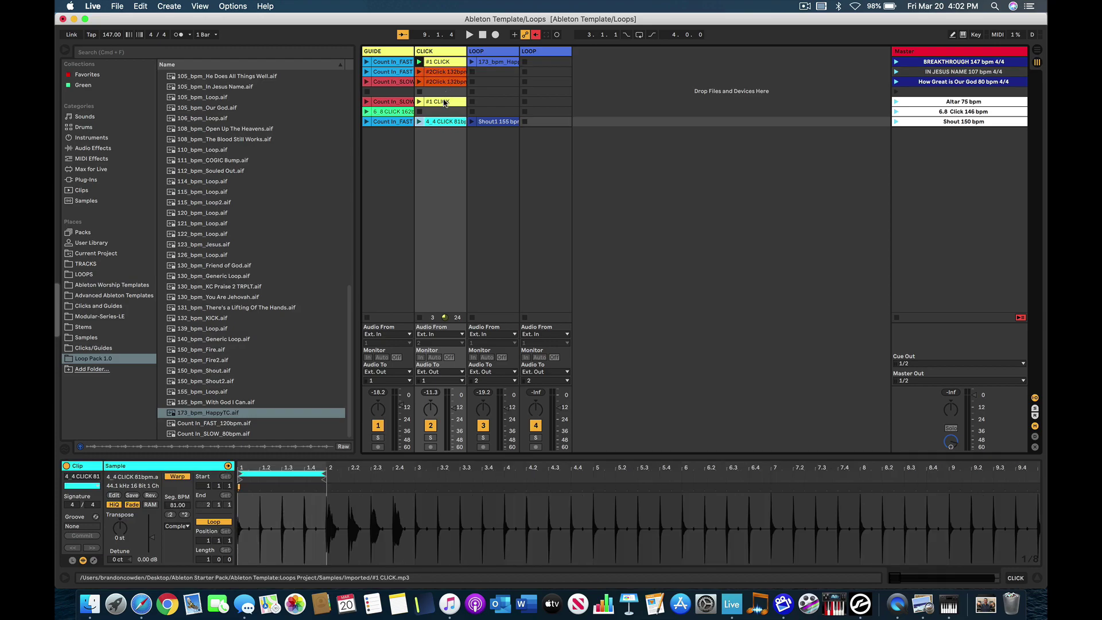
click(441, 102)
click(445, 73)
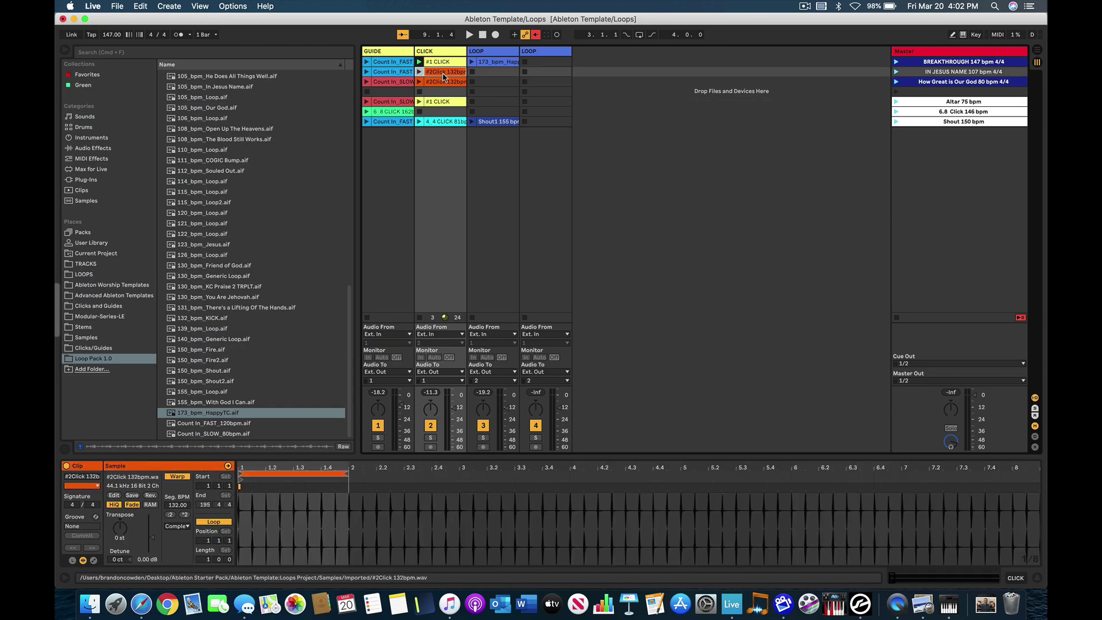
click(447, 123)
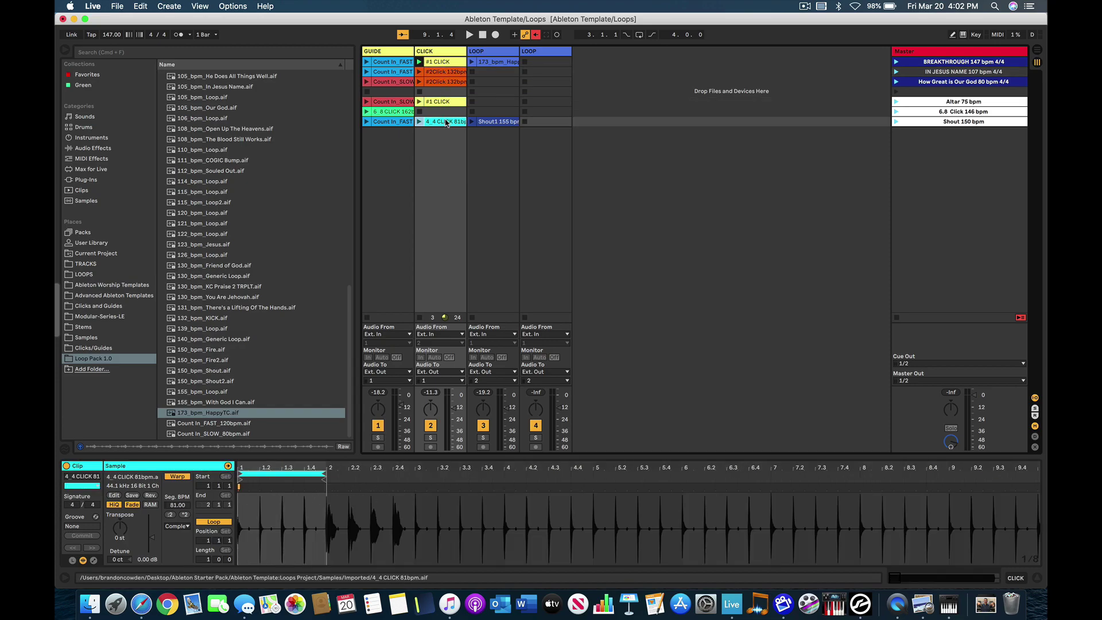
click(400, 113)
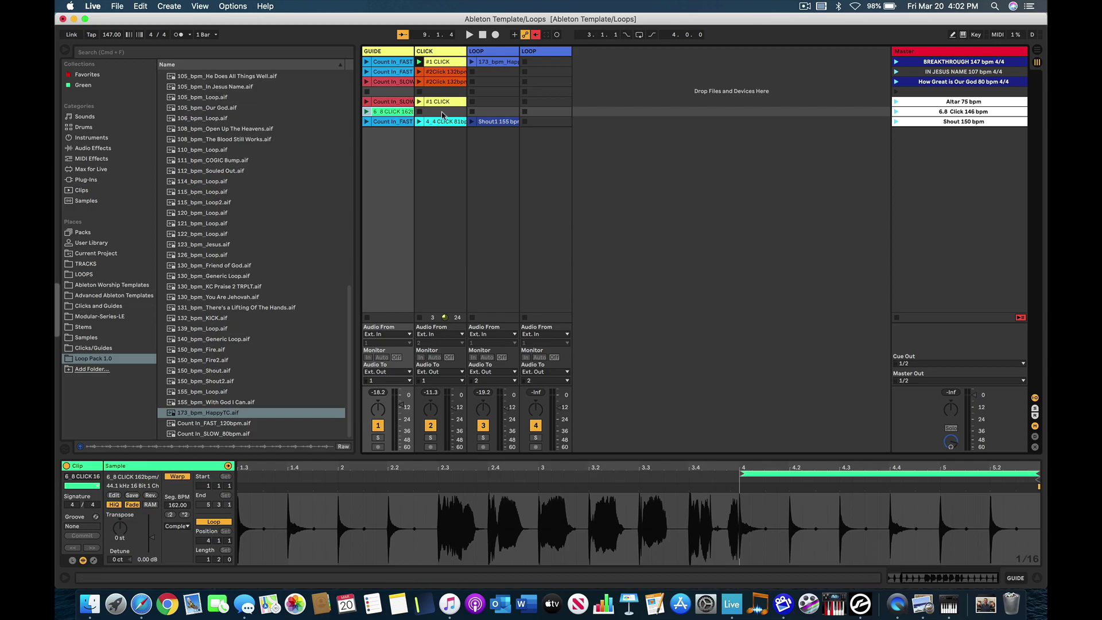
click(445, 73)
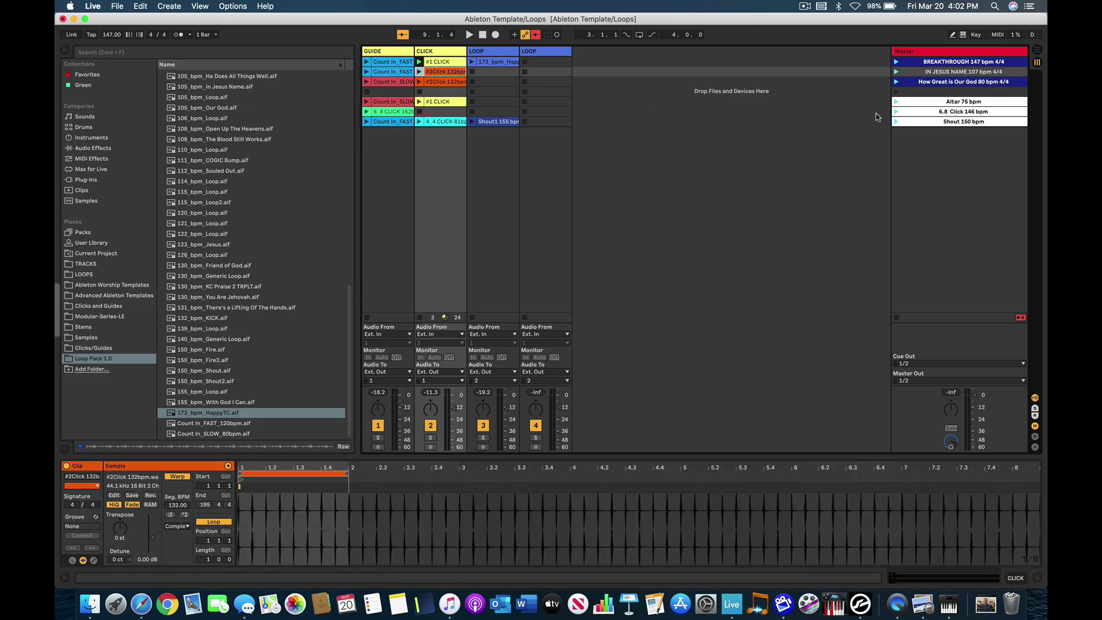
Play the IN JESUS NAME scene at 107 bpm.
click(895, 72)
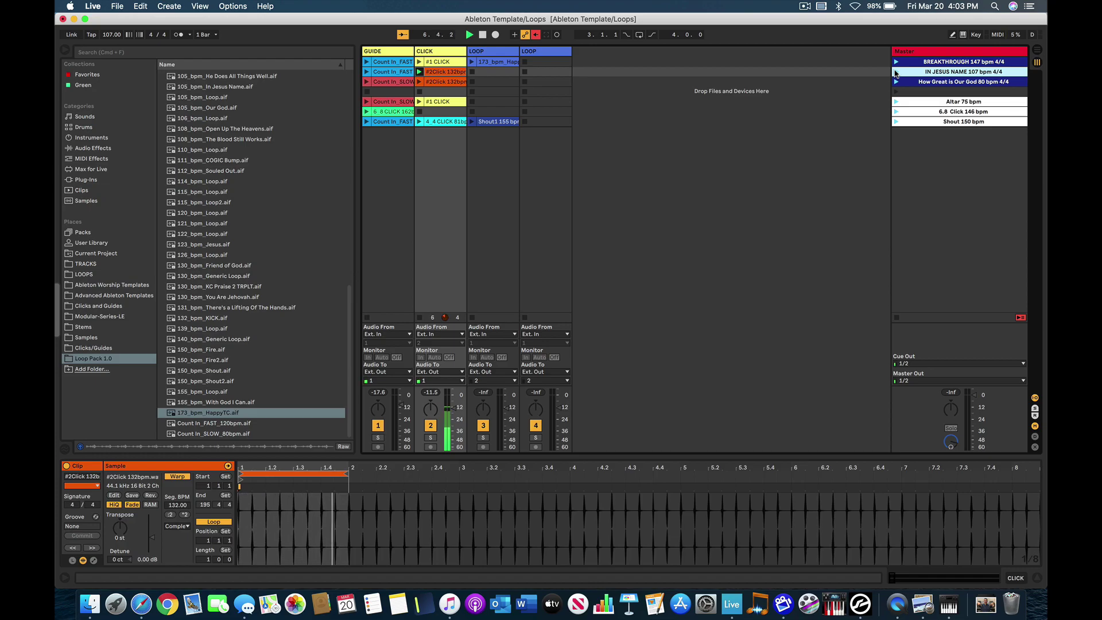
click(451, 74)
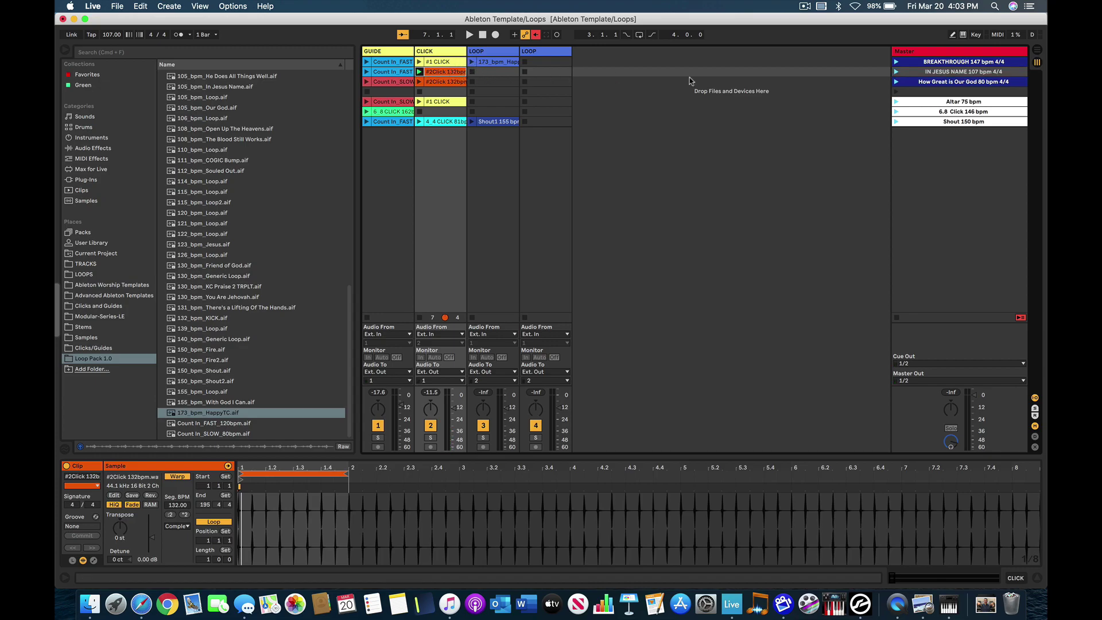
click(916, 73)
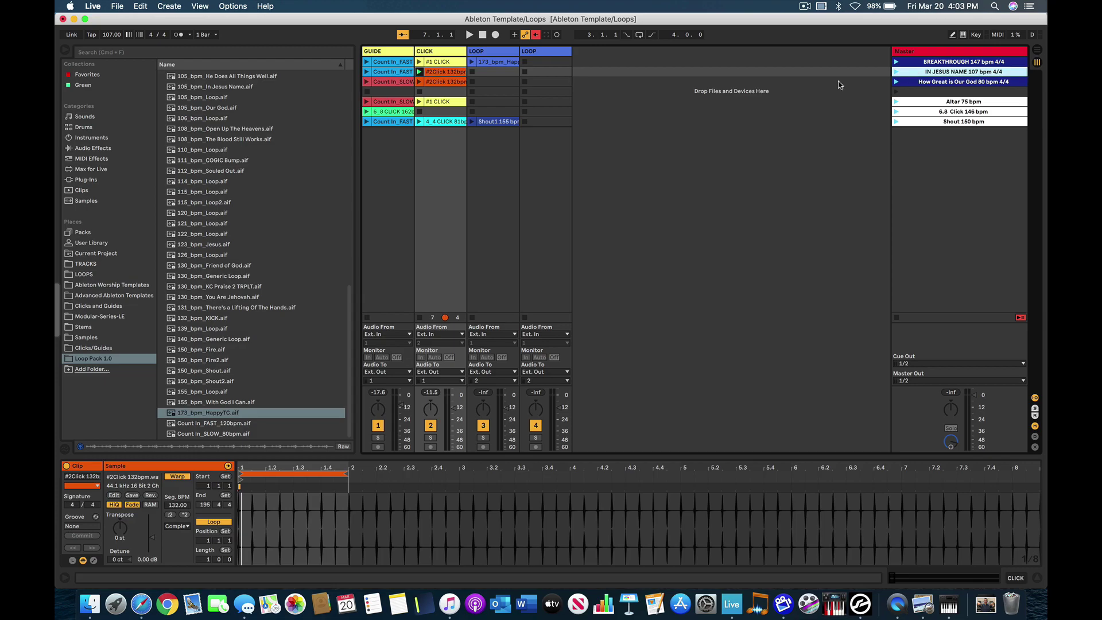
Search the browser for 'IN JES' and audition 105_bpm_In Jesus Name.aif in the IN JESUS NAME LOOP slot.
click(253, 52)
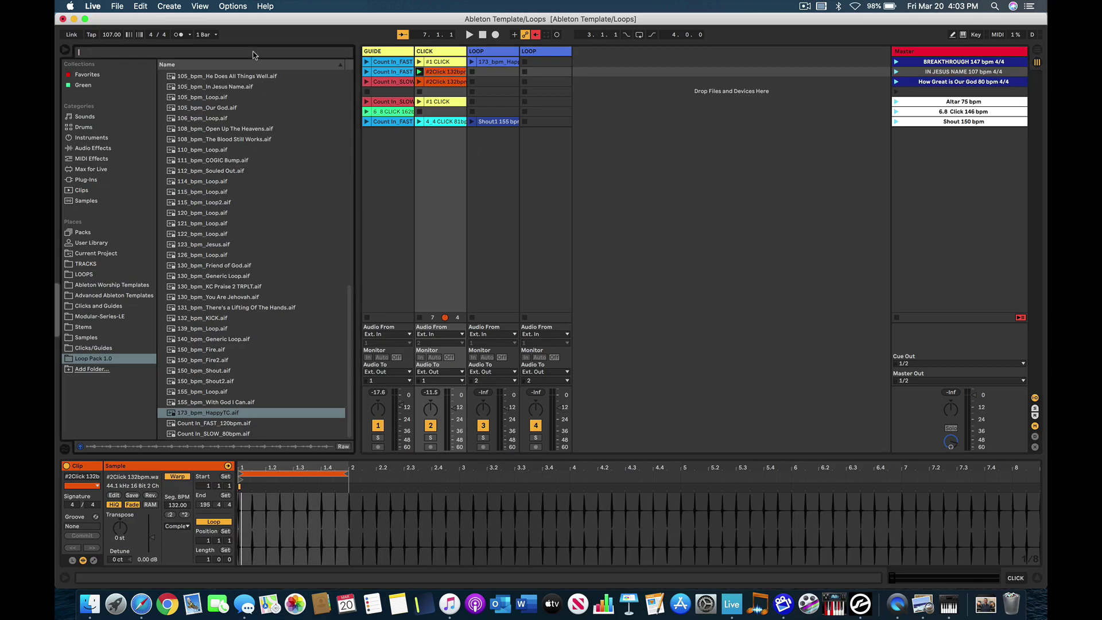
text(IN JESUS)
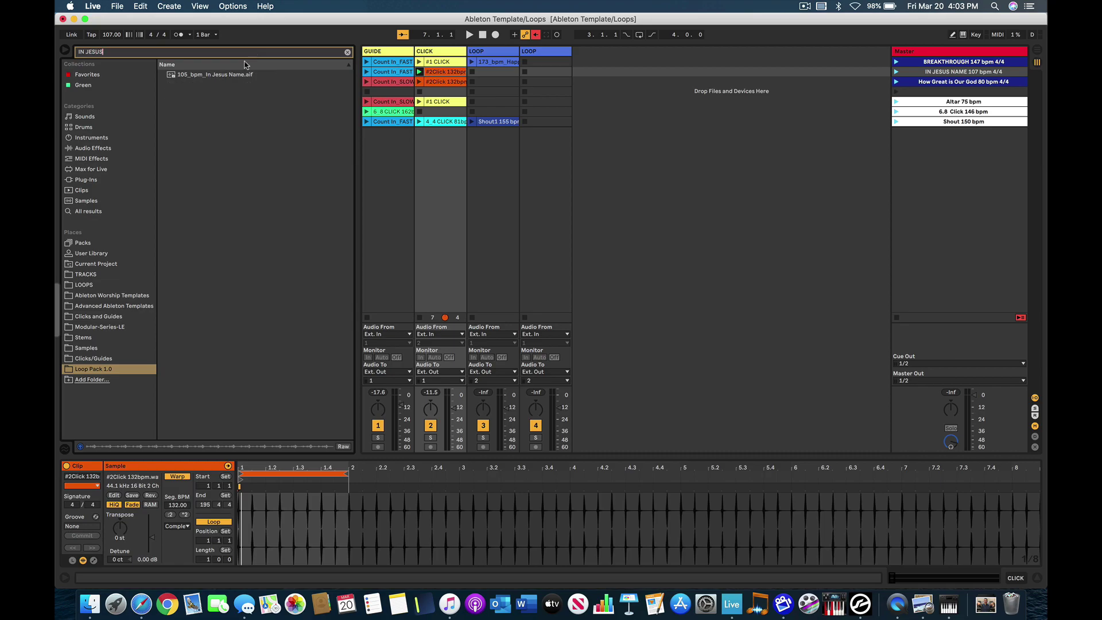
click(226, 76)
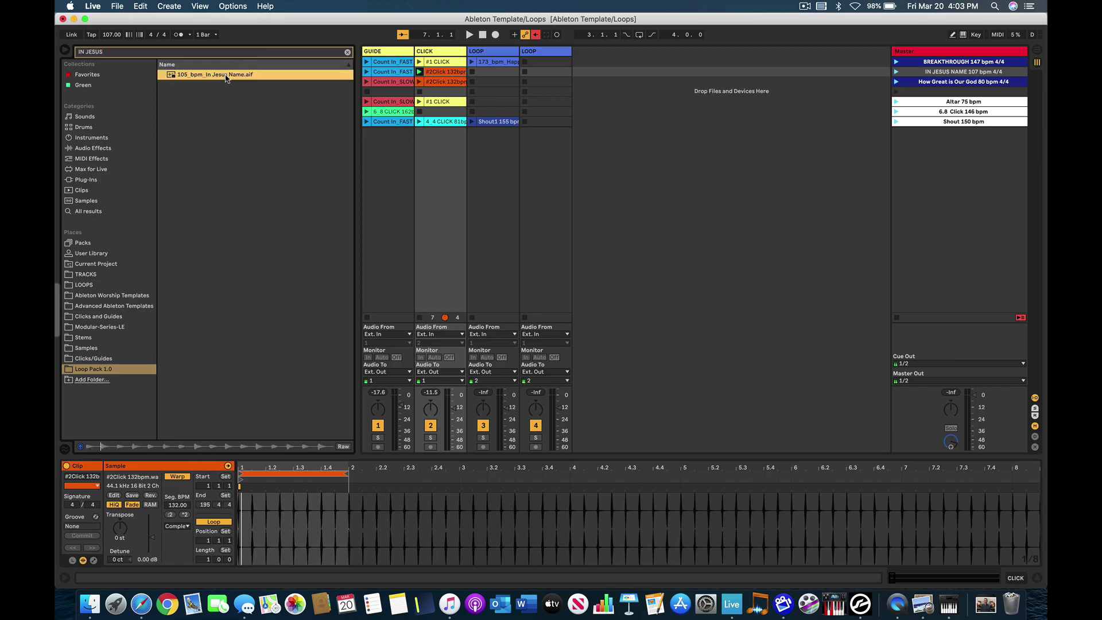
drag(219, 79, 493, 72)
click(896, 72)
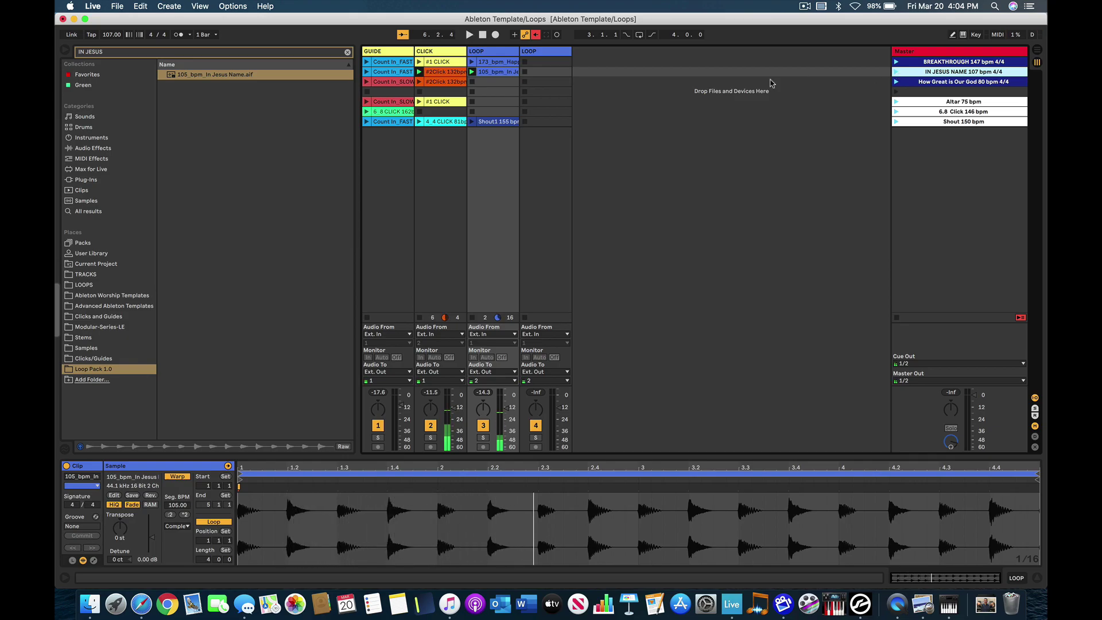
click(512, 73)
Replace the In Jesus Name clip with 105_bpm_Loop.aif in the IN JESUS NAME LOOP slot and audition it.
key(Delete)
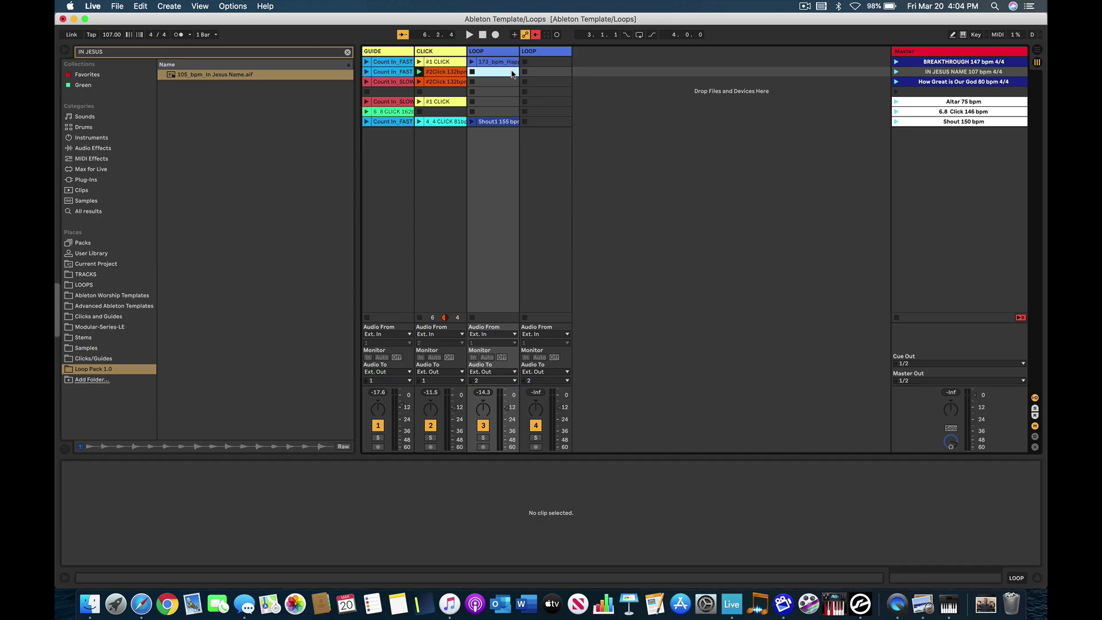
click(346, 52)
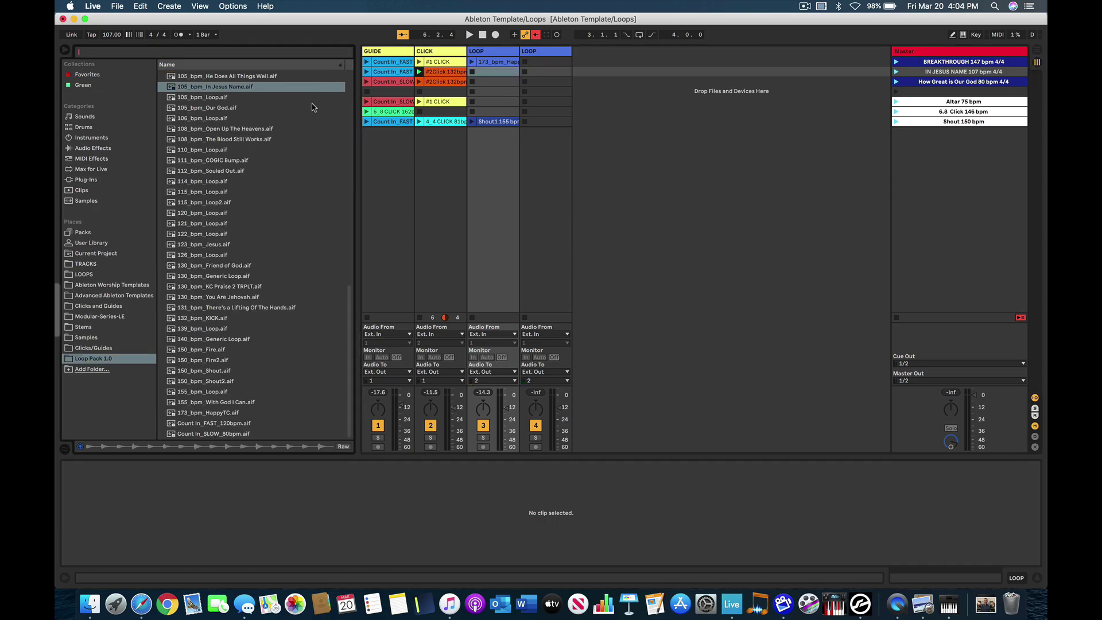
click(215, 99)
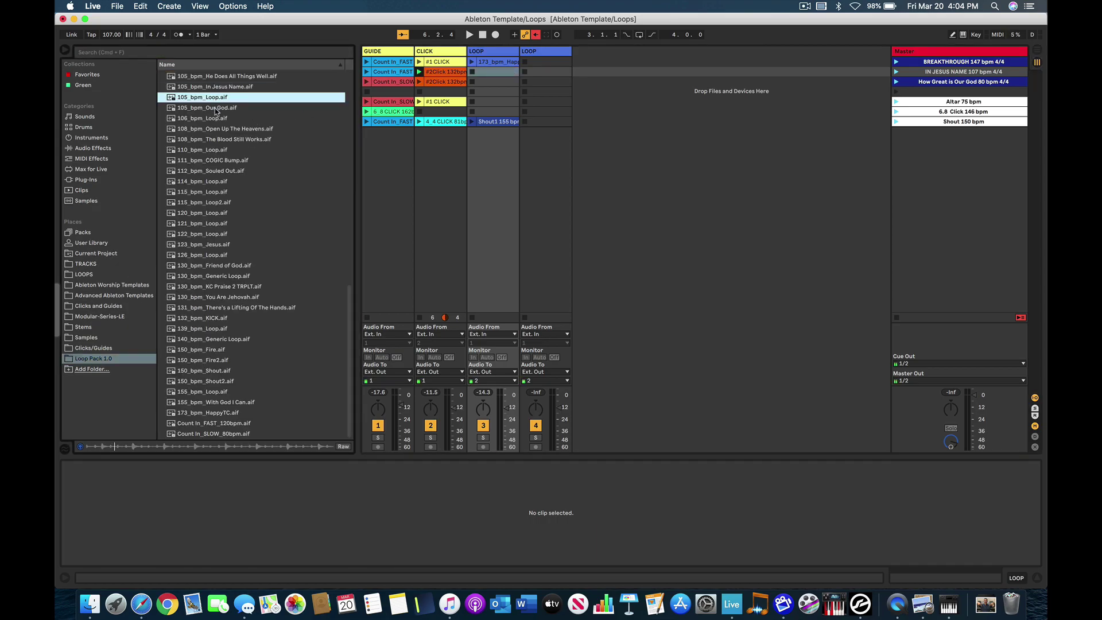
drag(232, 101, 494, 71)
click(895, 71)
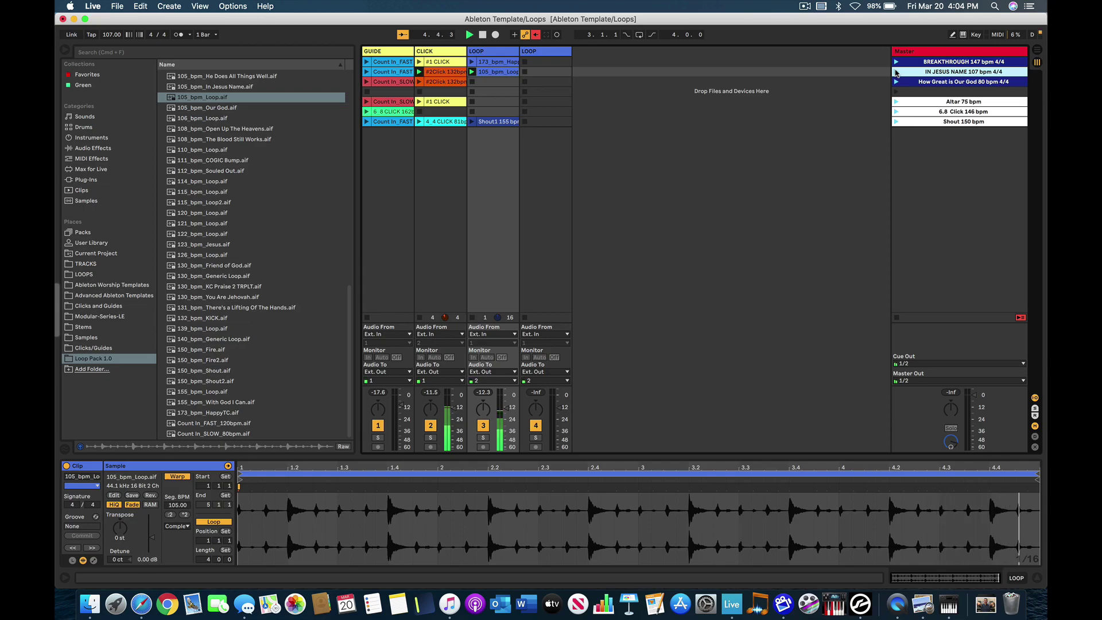
key(space)
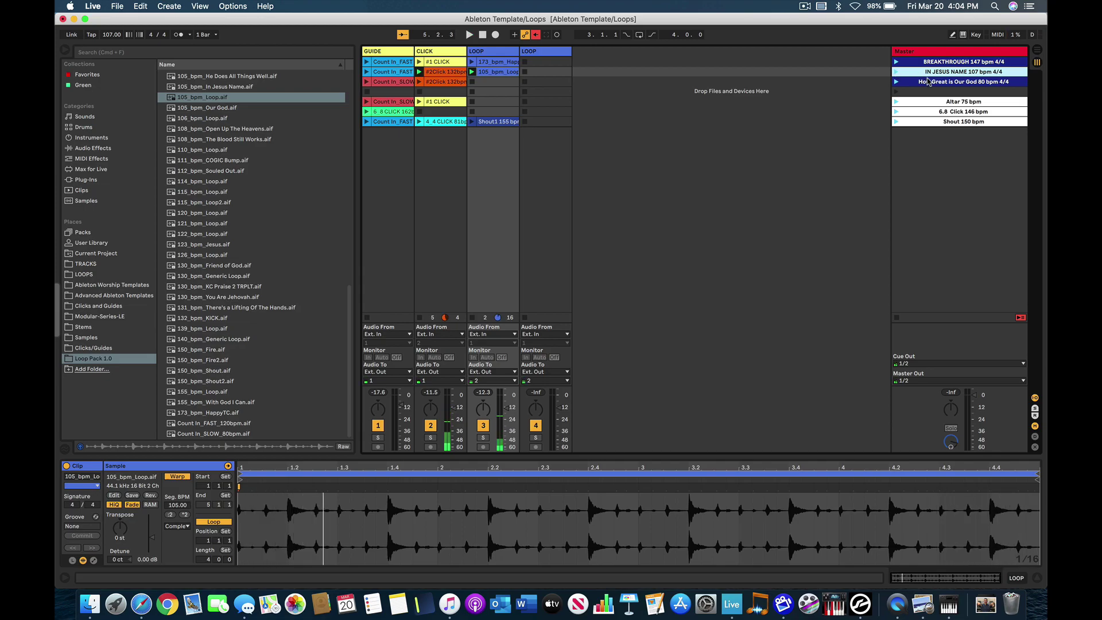
click(929, 83)
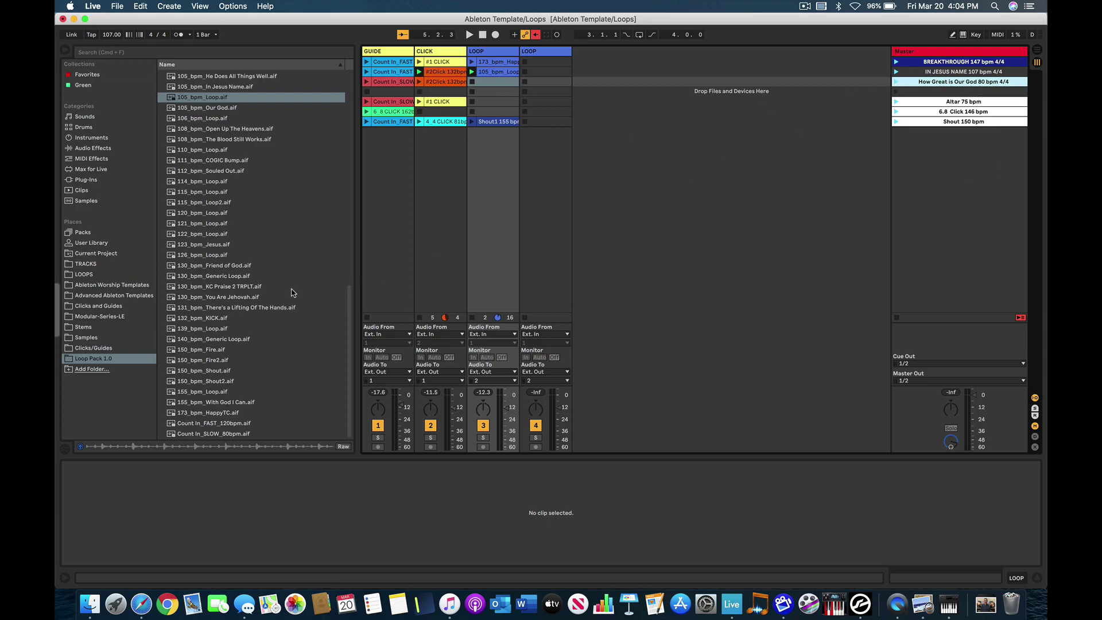
Put 80_bpm_KC WORSHIP.aif in LOOP slot 3 and audition How Great is Our God at 80 bpm.
scroll(255, 250, up, 10)
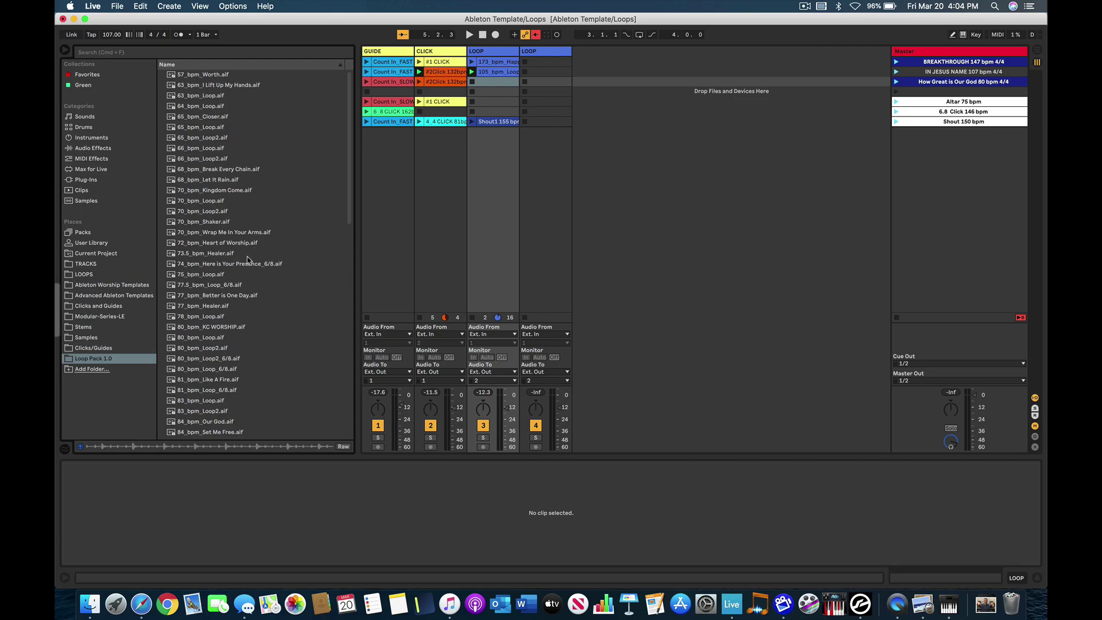
scroll(245, 266, down, 3)
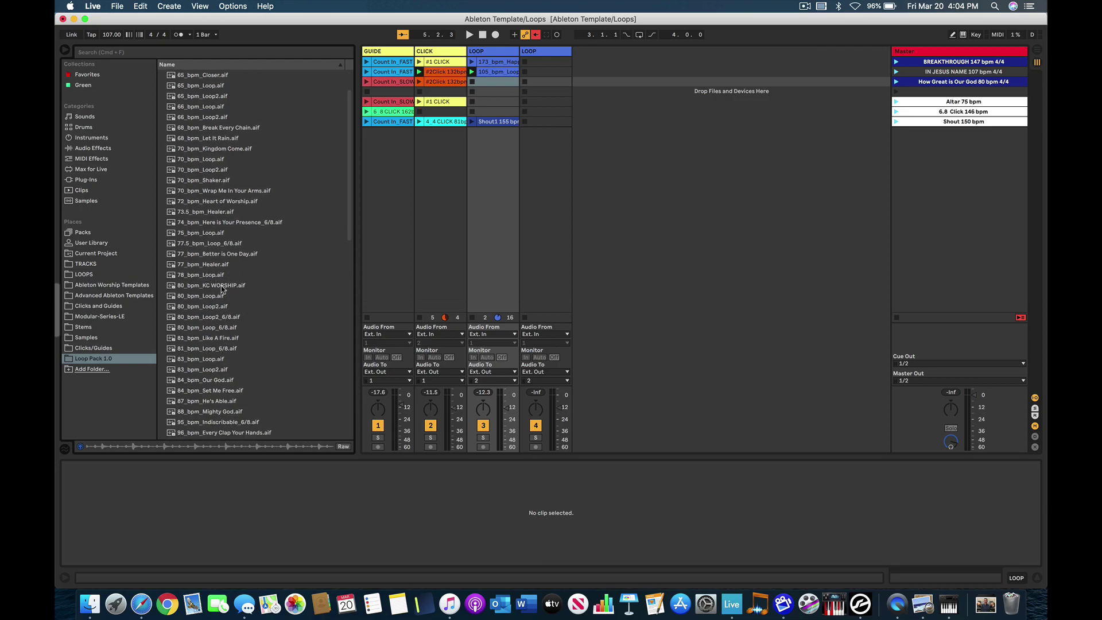
click(218, 285)
drag(200, 285, 493, 82)
click(896, 81)
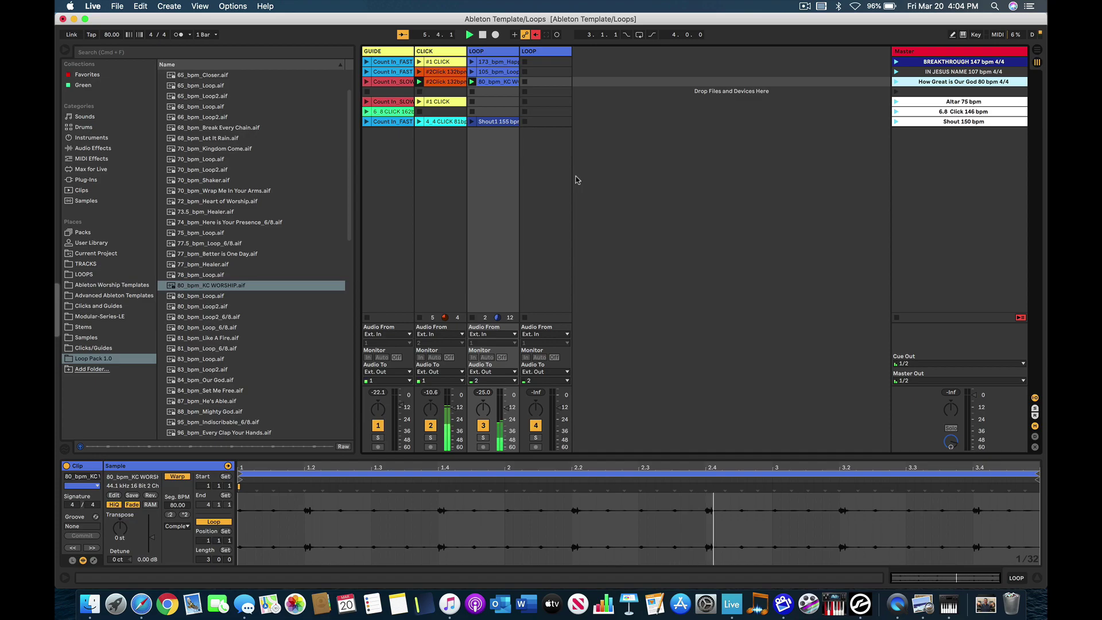
key(space)
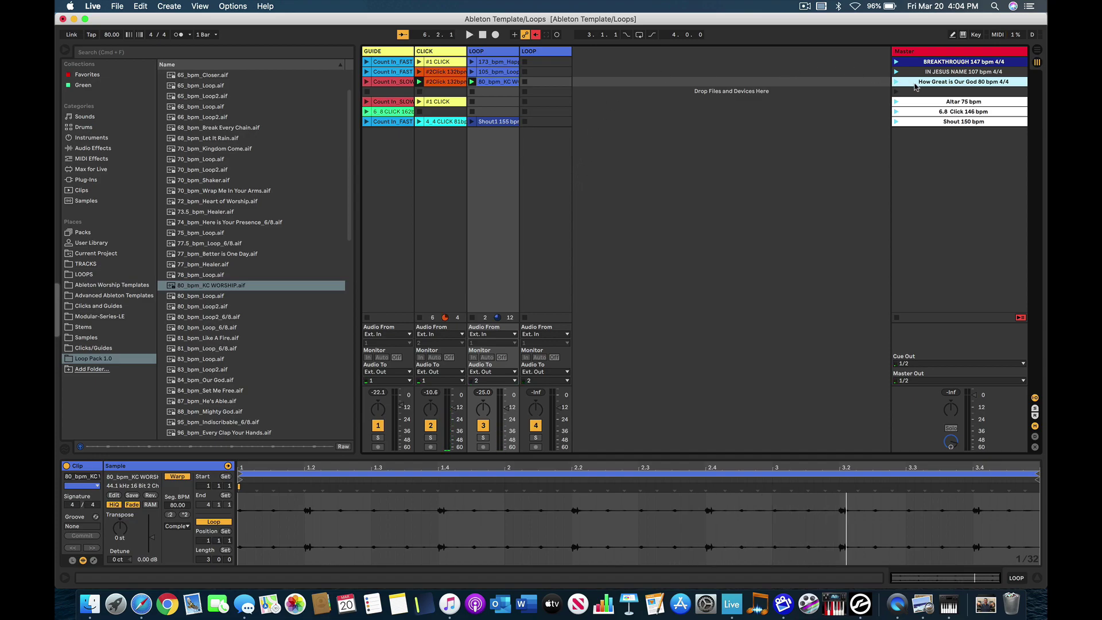
Duplicate the How Great is Our God scene and rename the copy WAY MAKER 65 bpm 4/4.
key(super+d)
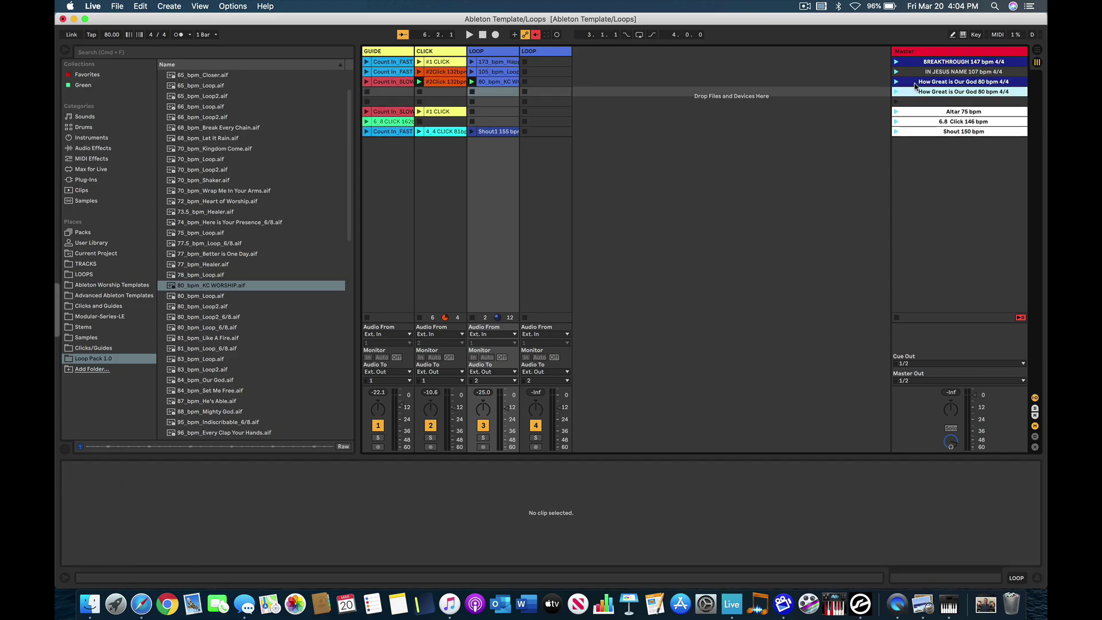
key(super+r)
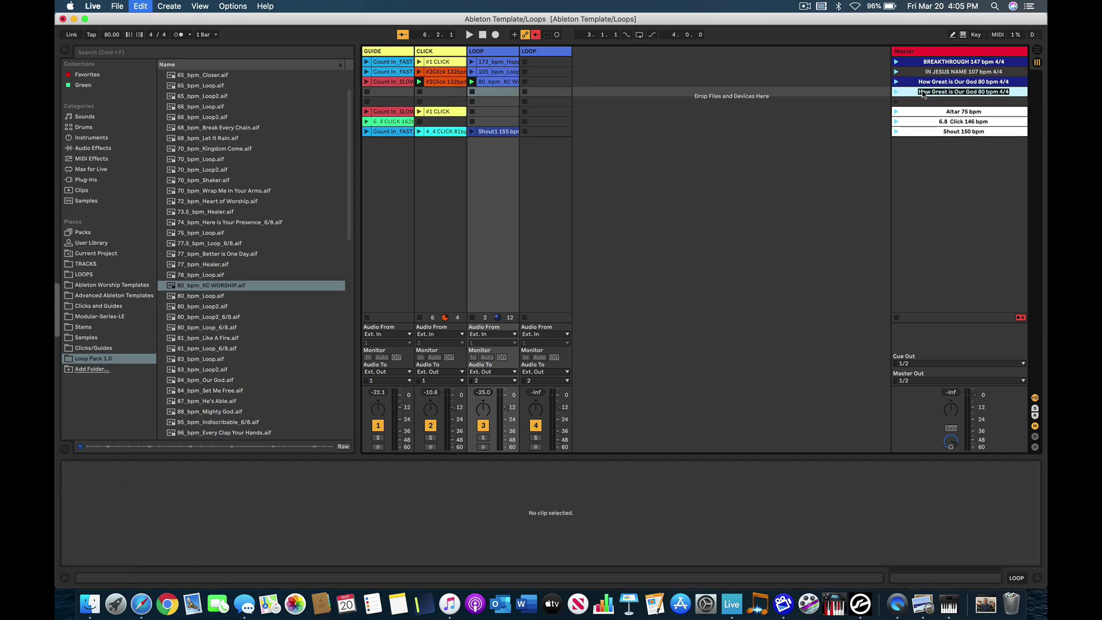
key(Left)
key(Delete)
key(Delete)
key(Delete)
key(Delete)
key(Delete)
key(Delete)
key(Delete)
key(Delete)
key(Delete)
key(Delete)
key(Delete)
key(Delete)
key(Delete)
key(Delete)
key(Delete)
key(Delete)
key(Delete)
key(Delete)
key(Delete)
key(Delete)
key(Delete)
key(Delete)
key(Delete)
key(Delete)
text(w)
key(BackSpace)
text(WA)
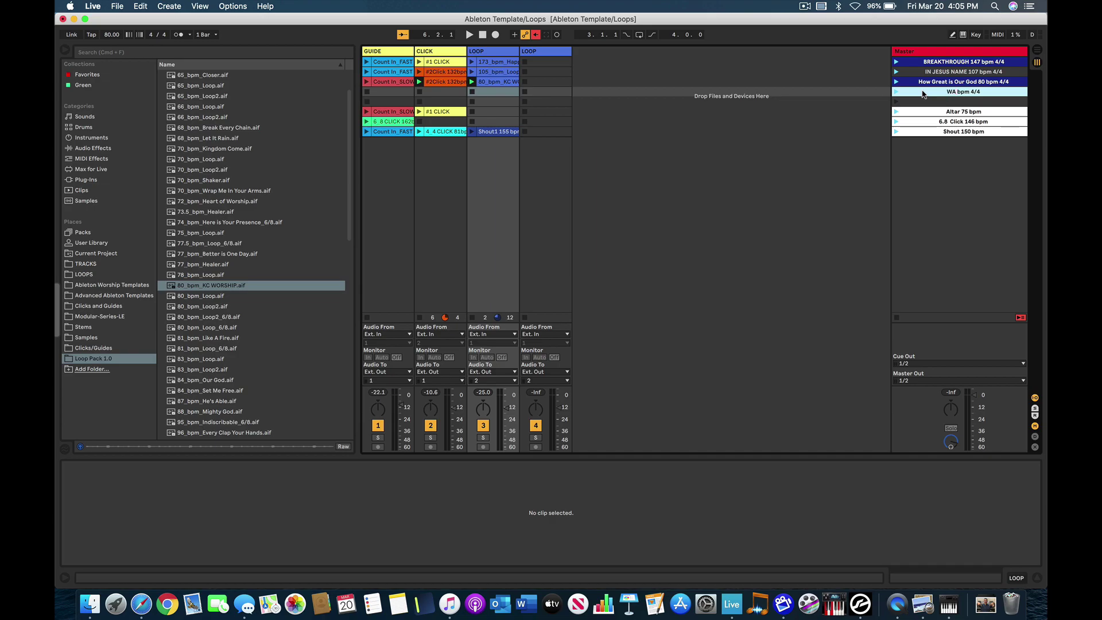
text(Y MAKER 65)
Copy the Count In_SLOW and #1 CLICK clips into row 4 and play WAY MAKER at 65 bpm.
click(392, 82)
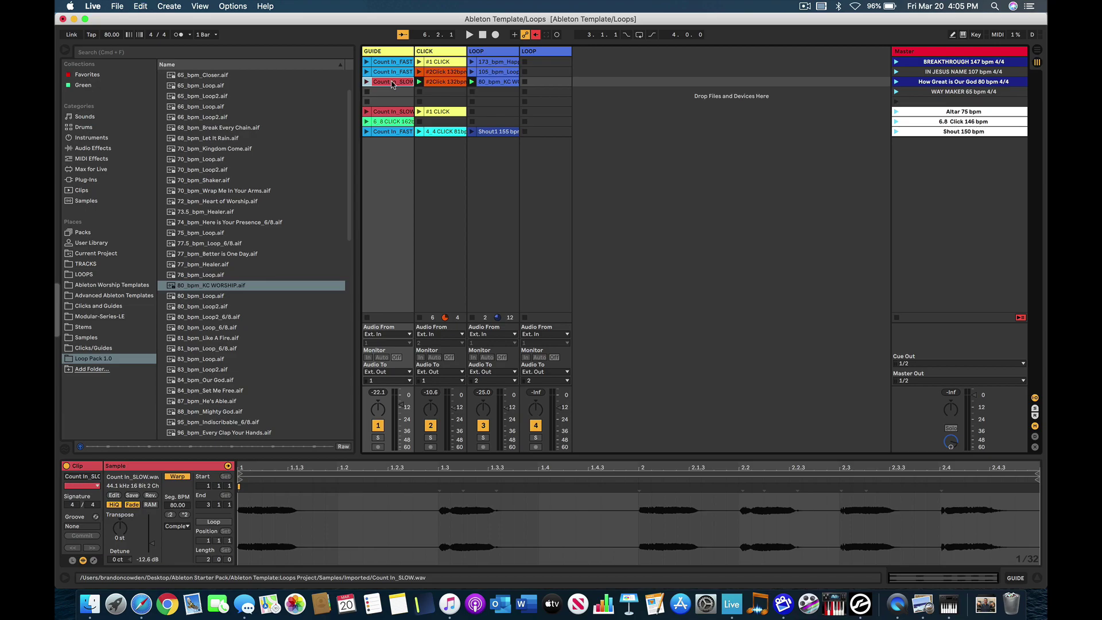
drag(392, 82, 393, 91)
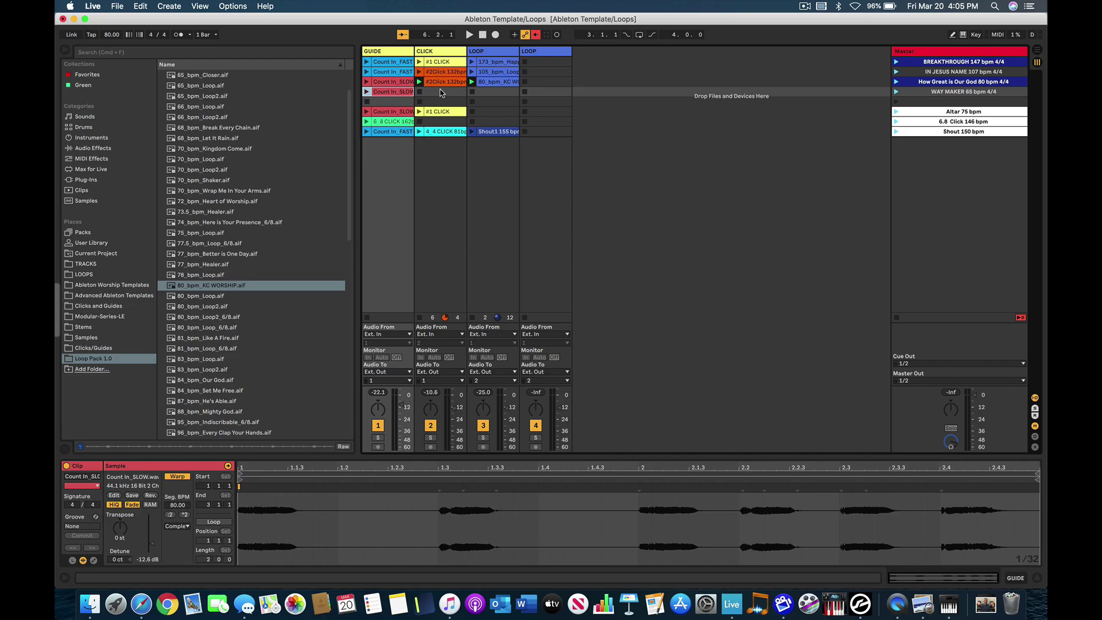
click(433, 63)
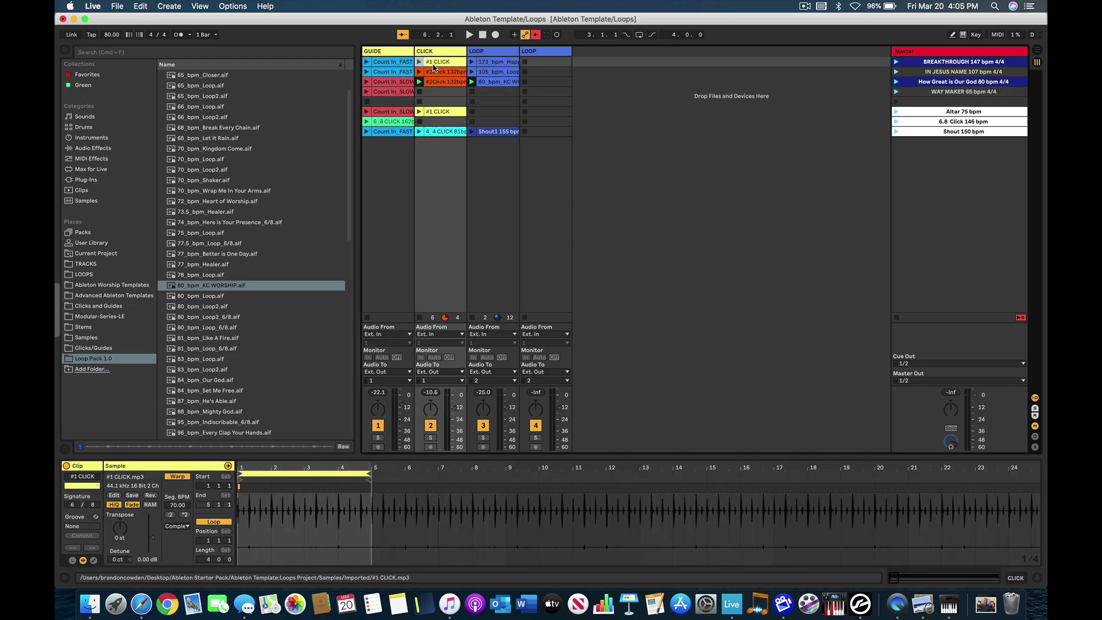
drag(434, 70, 439, 92)
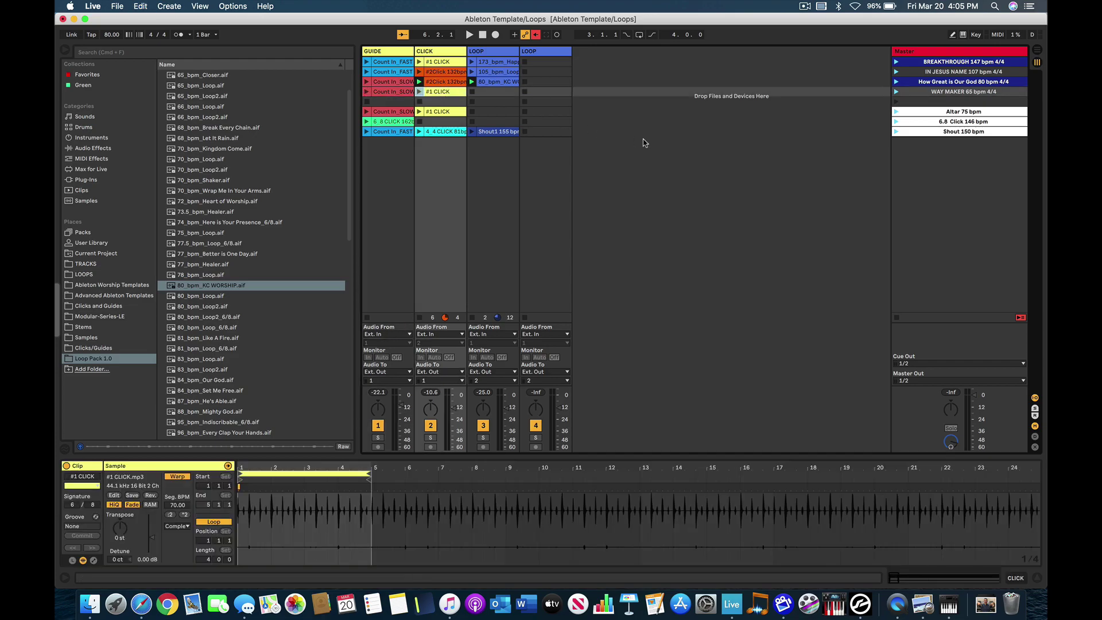
click(895, 92)
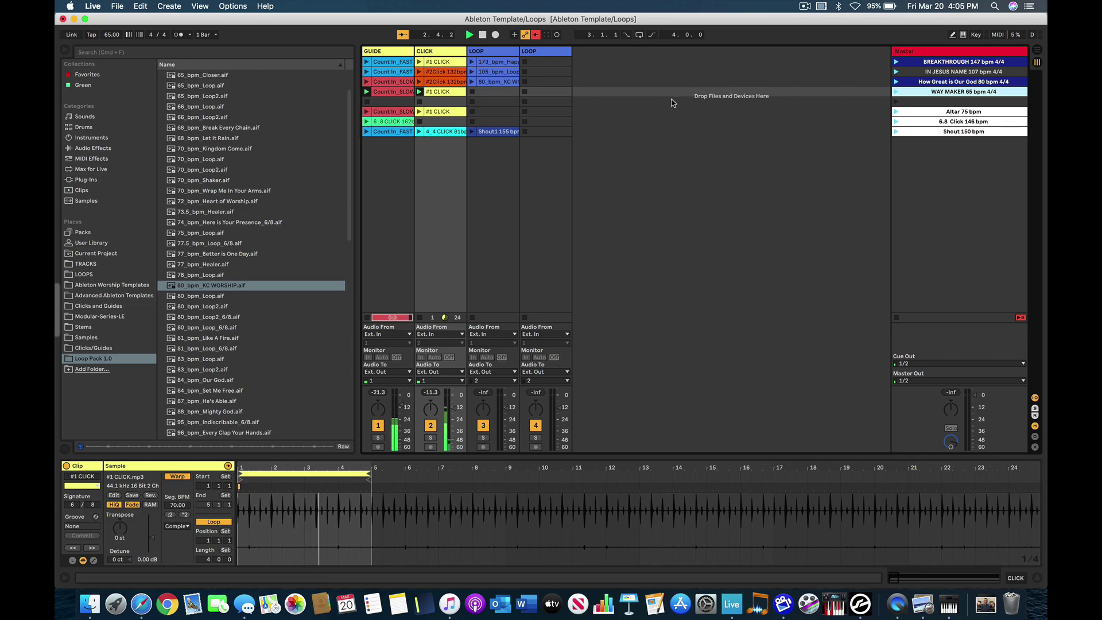
key(space)
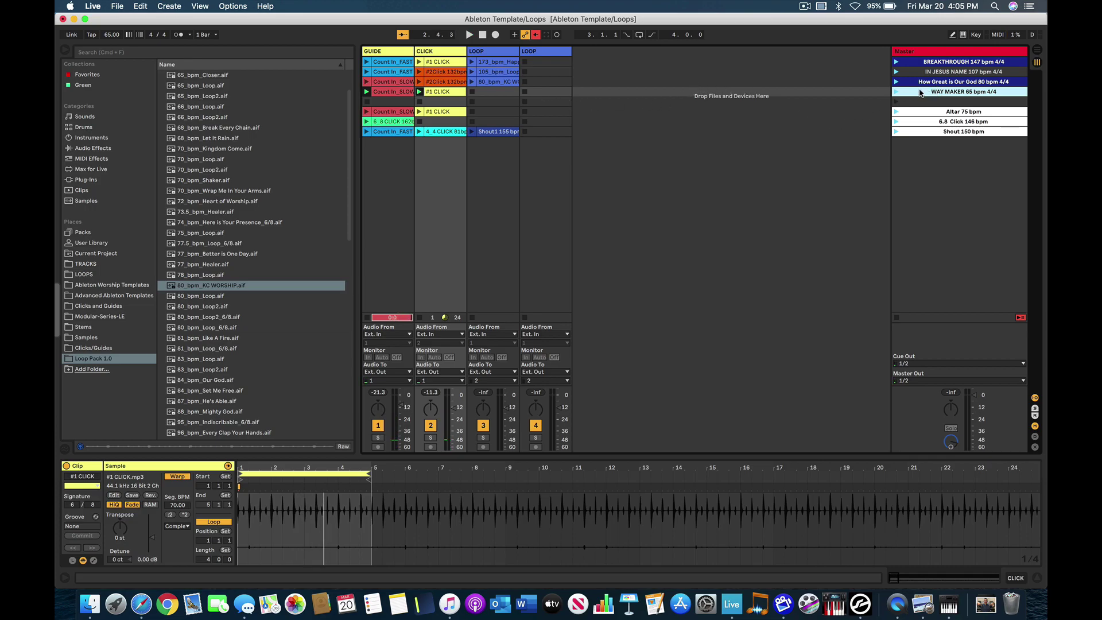
Move the row 4 count-in clip's start marker to bar 2, undo a stray position change, and replay.
click(389, 93)
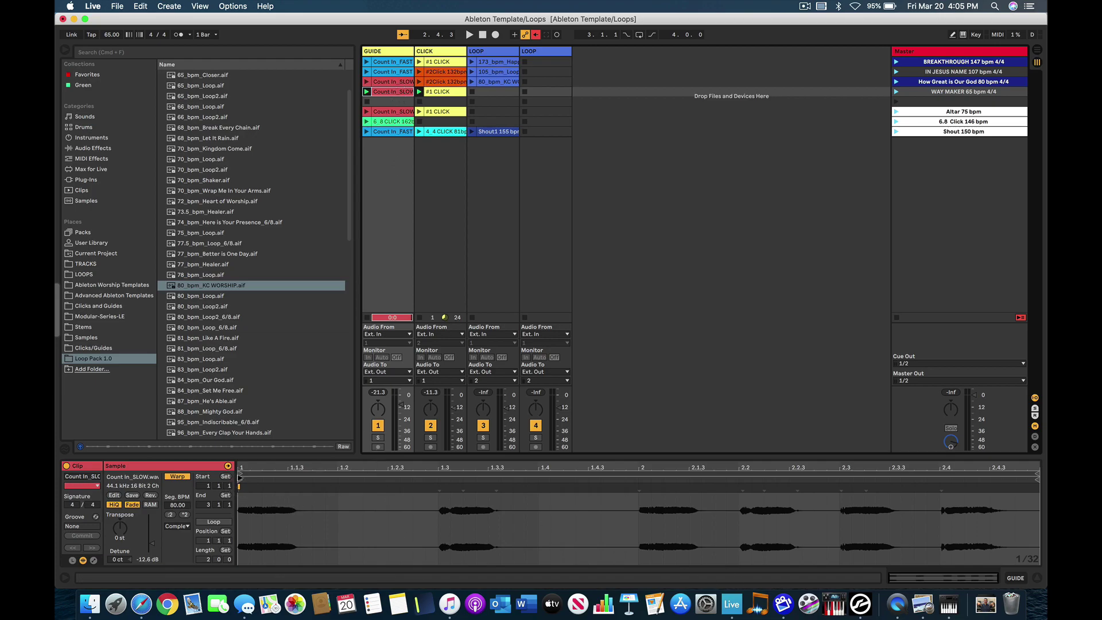
mouse_move(239, 481)
mouse_down()
mouse_move(328, 501)
mouse_move(637, 509)
mouse_up()
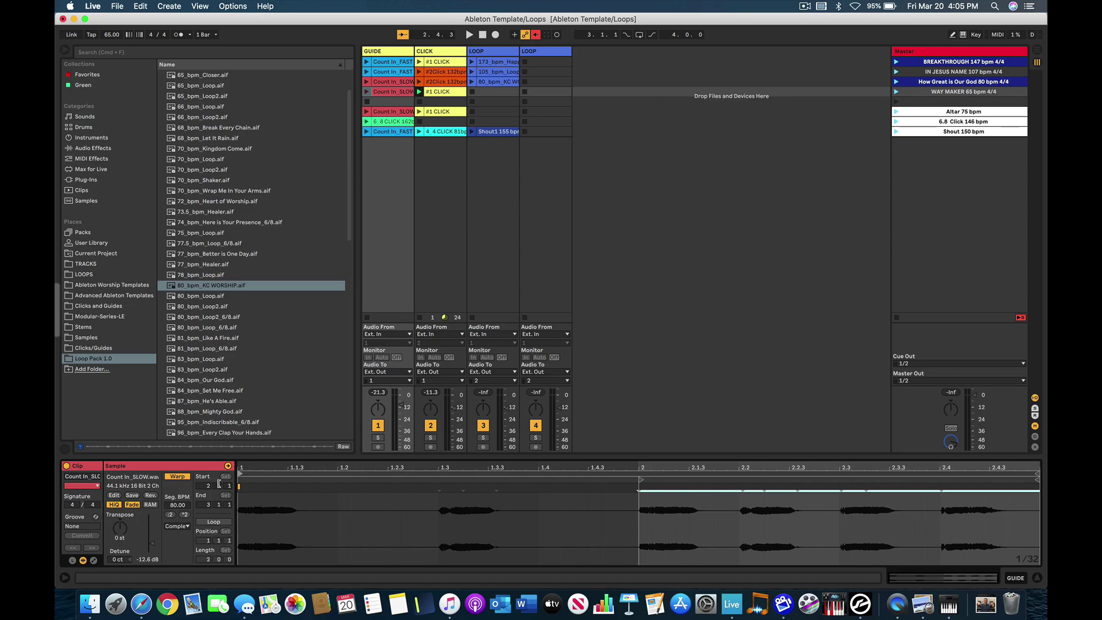
mouse_move(240, 473)
mouse_down()
mouse_move(728, 476)
mouse_move(276, 476)
mouse_up()
key(super+z)
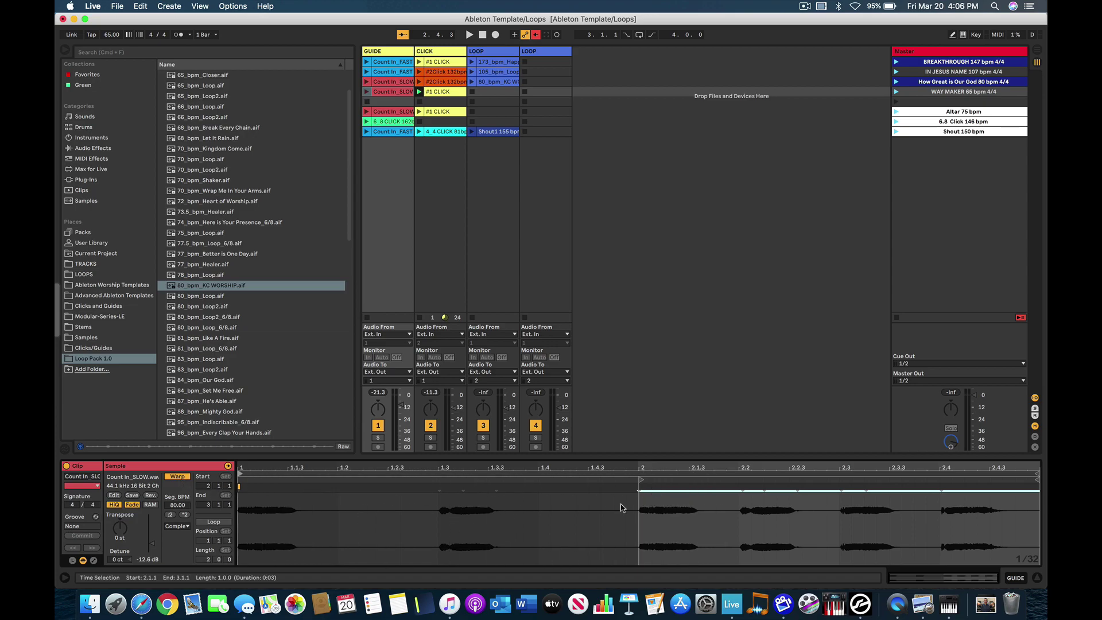
click(896, 92)
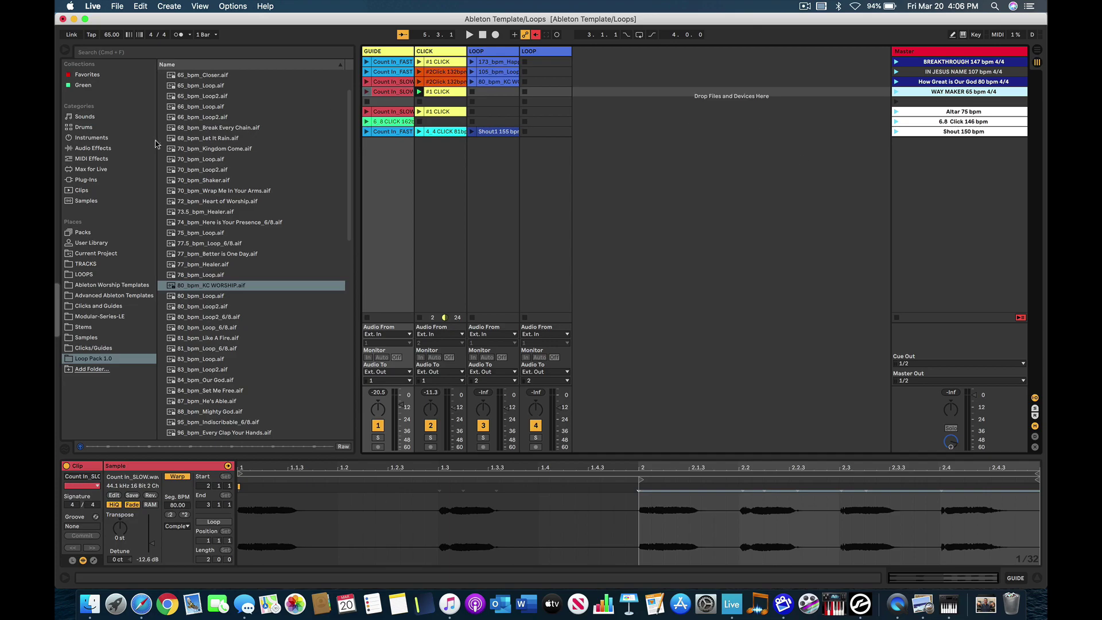
Add 65_bpm_Loop.aif to LOOP slot 4 and audition the WAY MAKER scene.
click(193, 76)
click(194, 86)
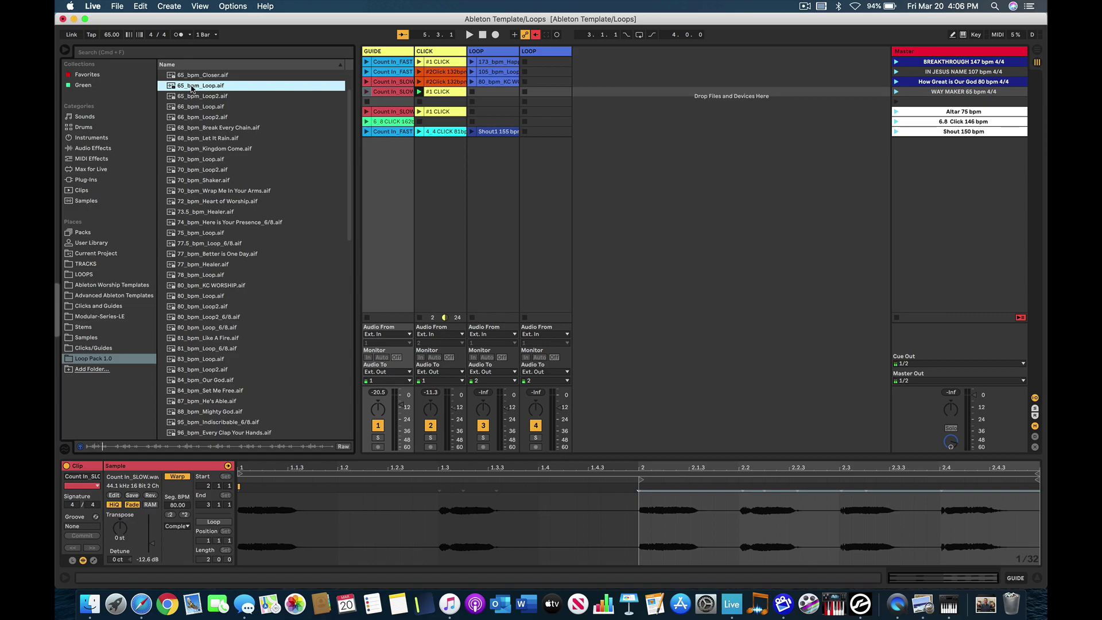
drag(191, 87, 499, 93)
click(896, 91)
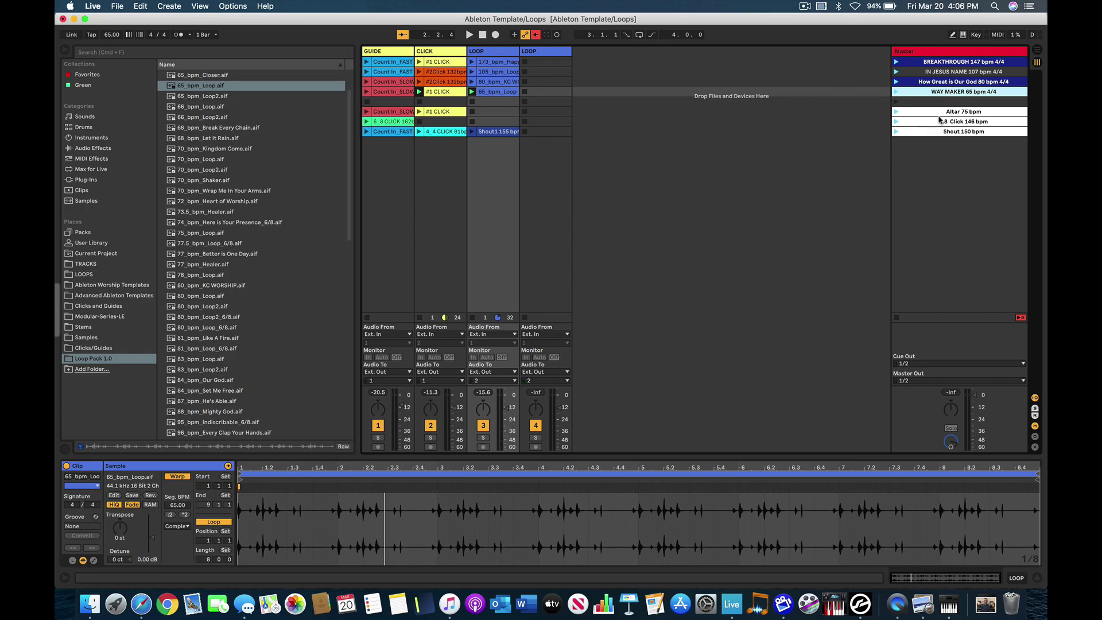
click(945, 71)
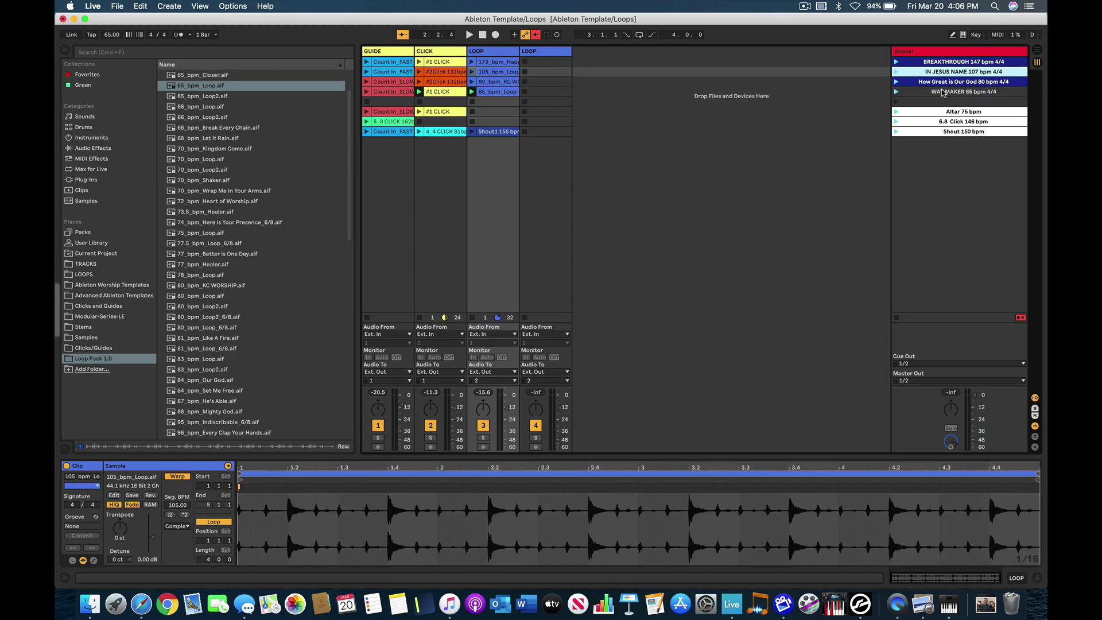
Use the scene colour palette to make IN JESUS NAME red and WAY MAKER 65 bpm 4/4 purple.
click(939, 82)
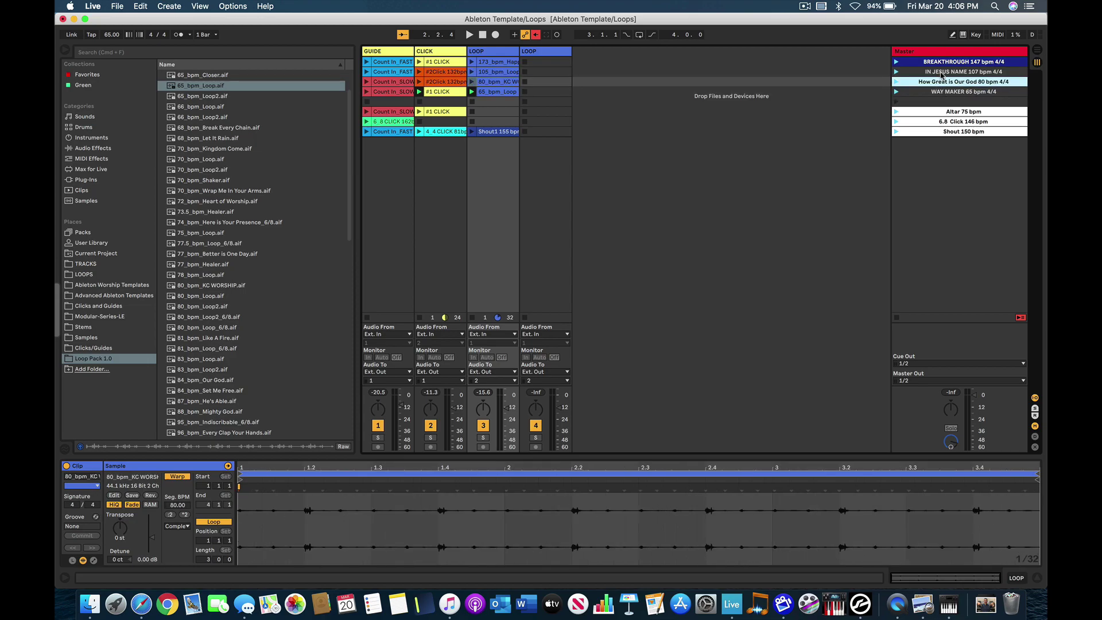
click(944, 62)
click(942, 72)
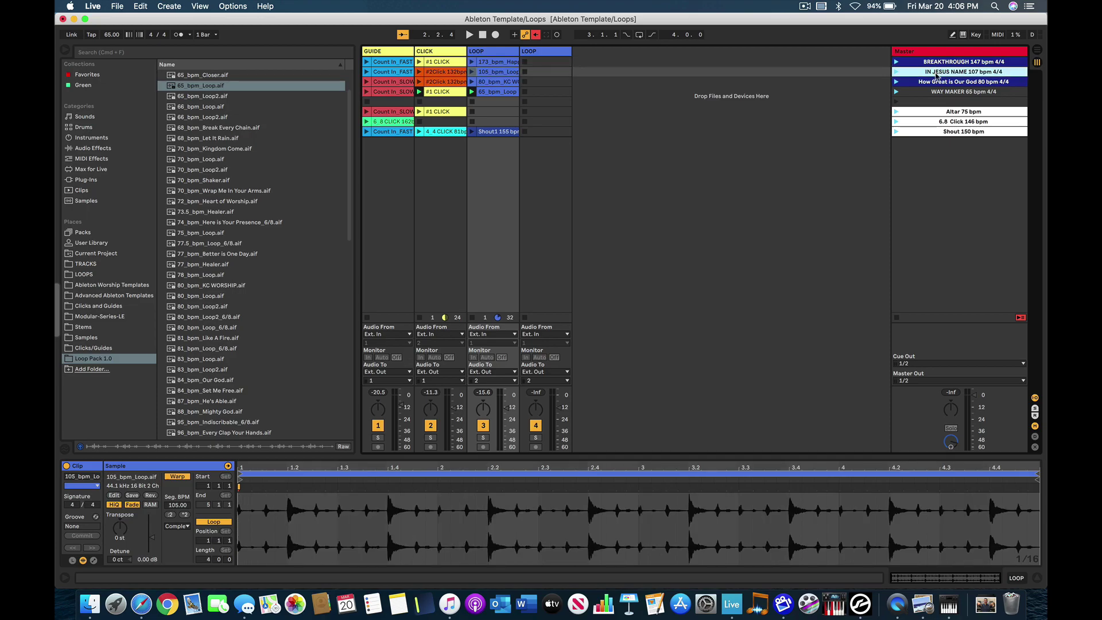
right_click(934, 73)
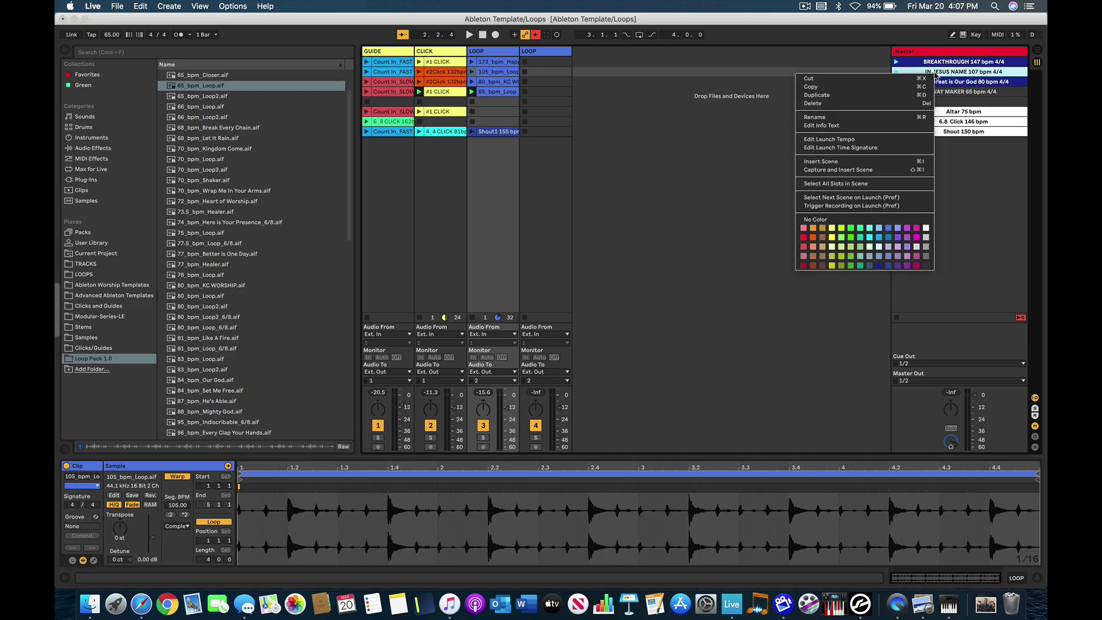
click(815, 232)
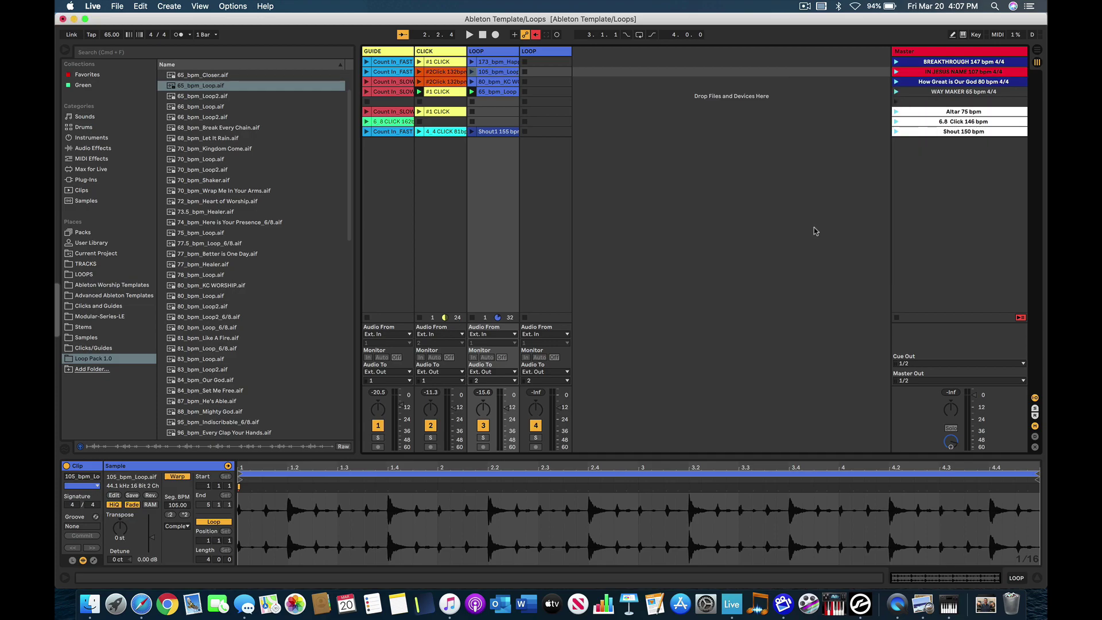
right_click(936, 92)
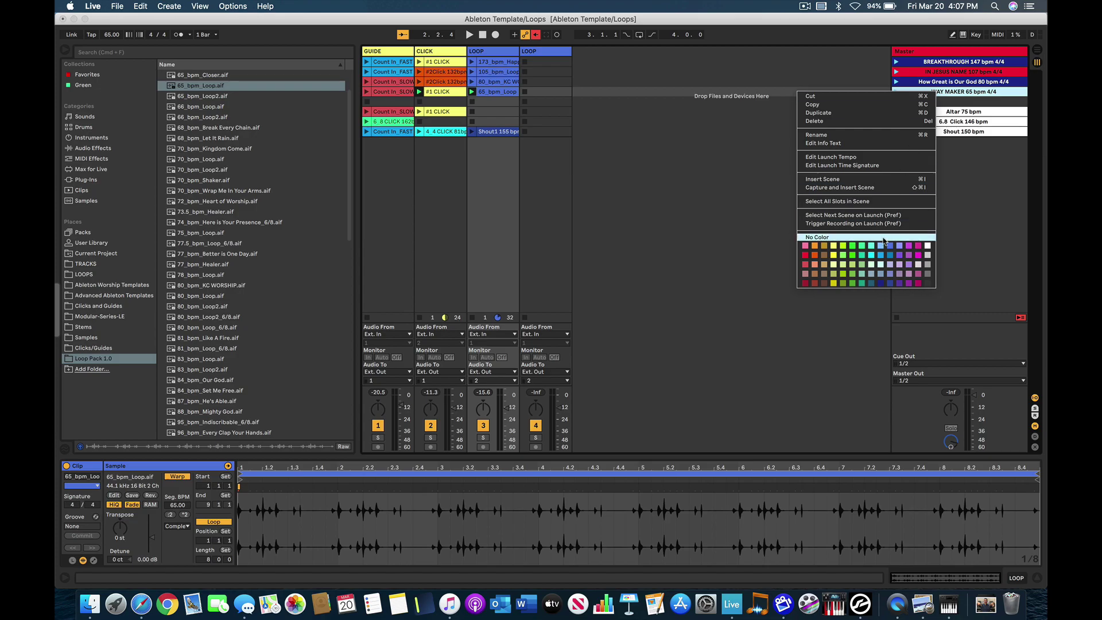
click(898, 282)
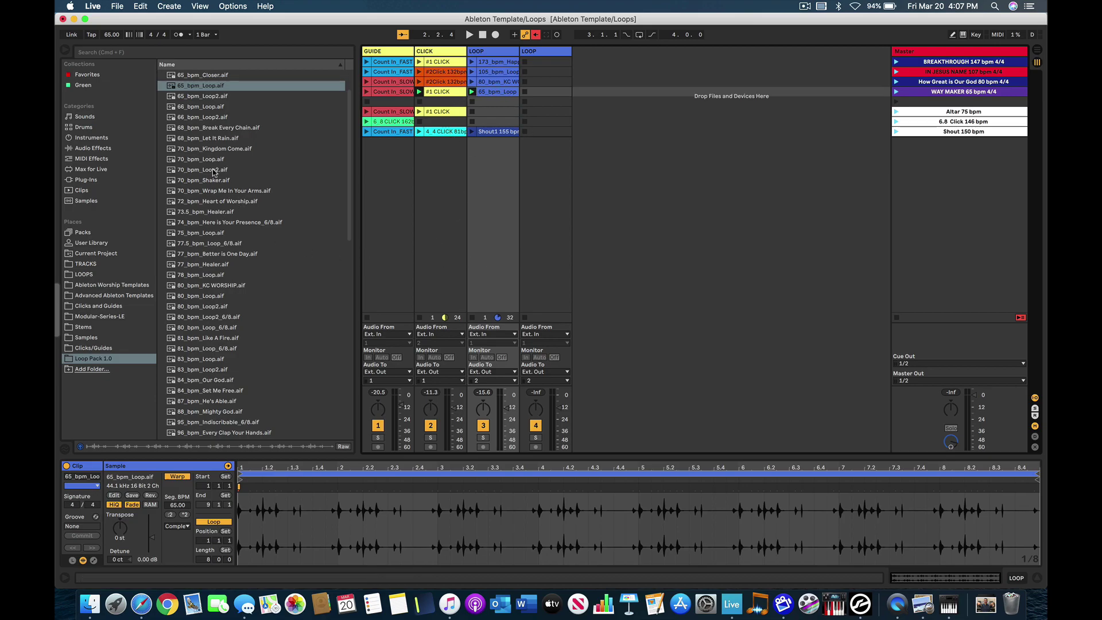
scroll(210, 276, down, 15)
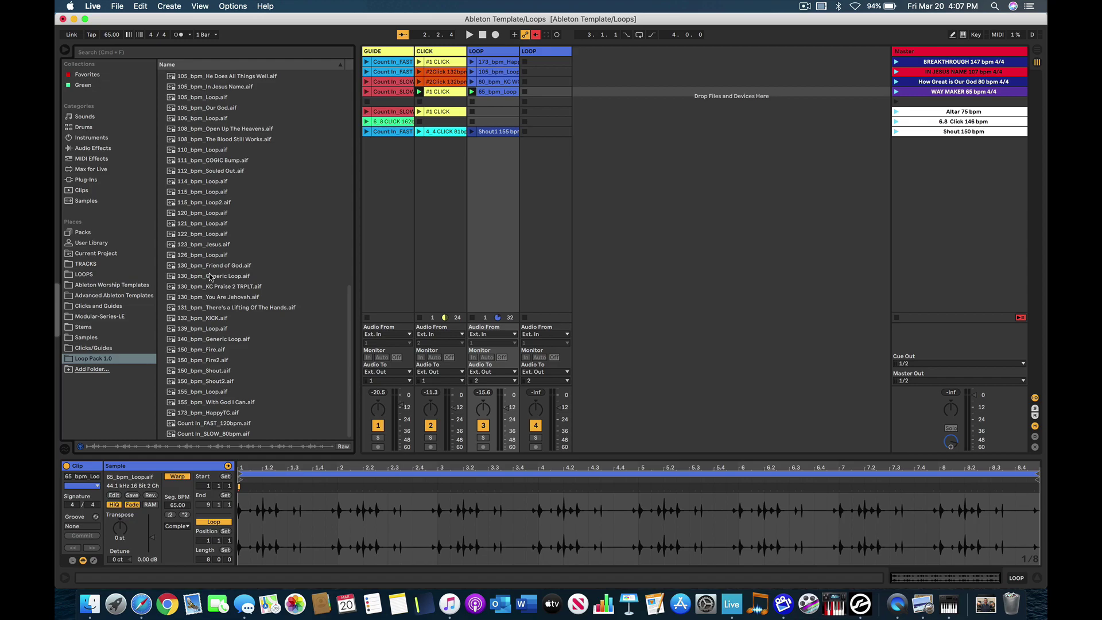
click(210, 276)
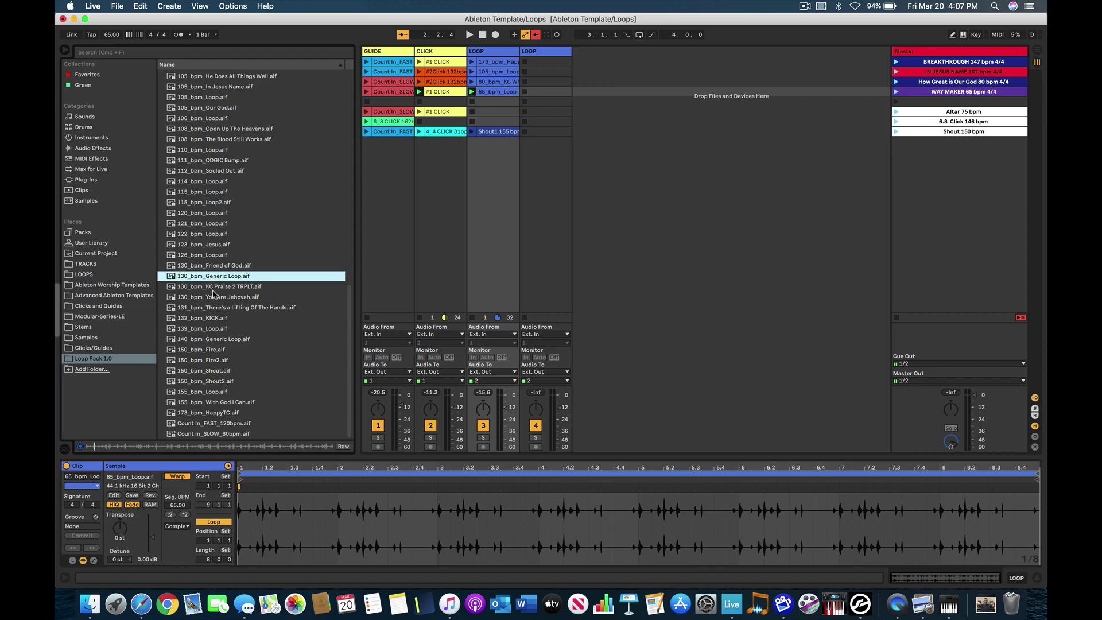
click(223, 287)
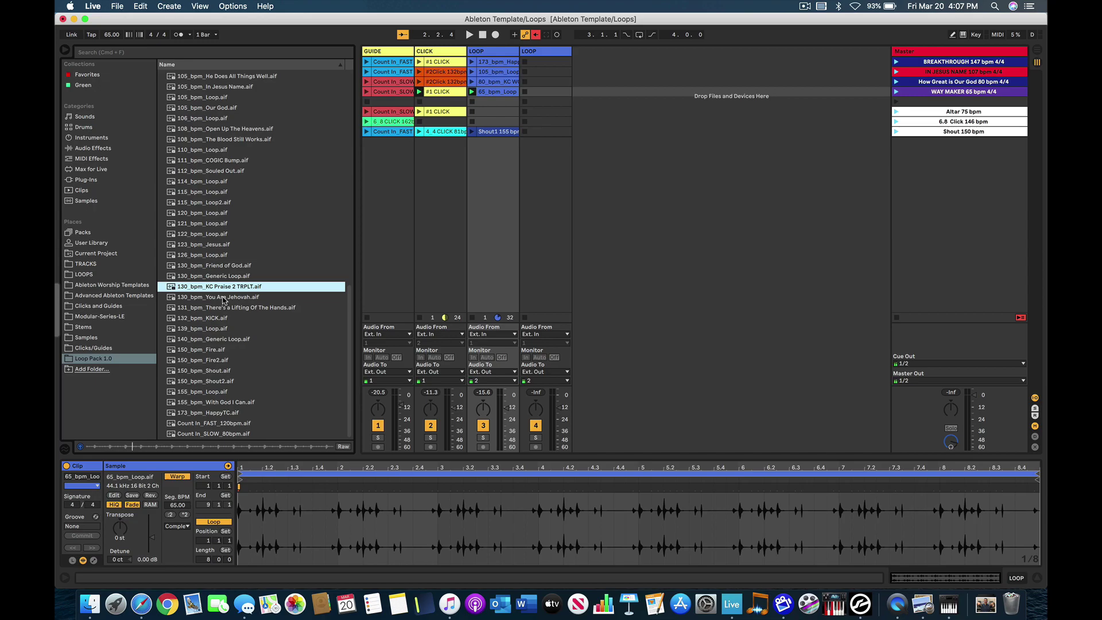
click(223, 299)
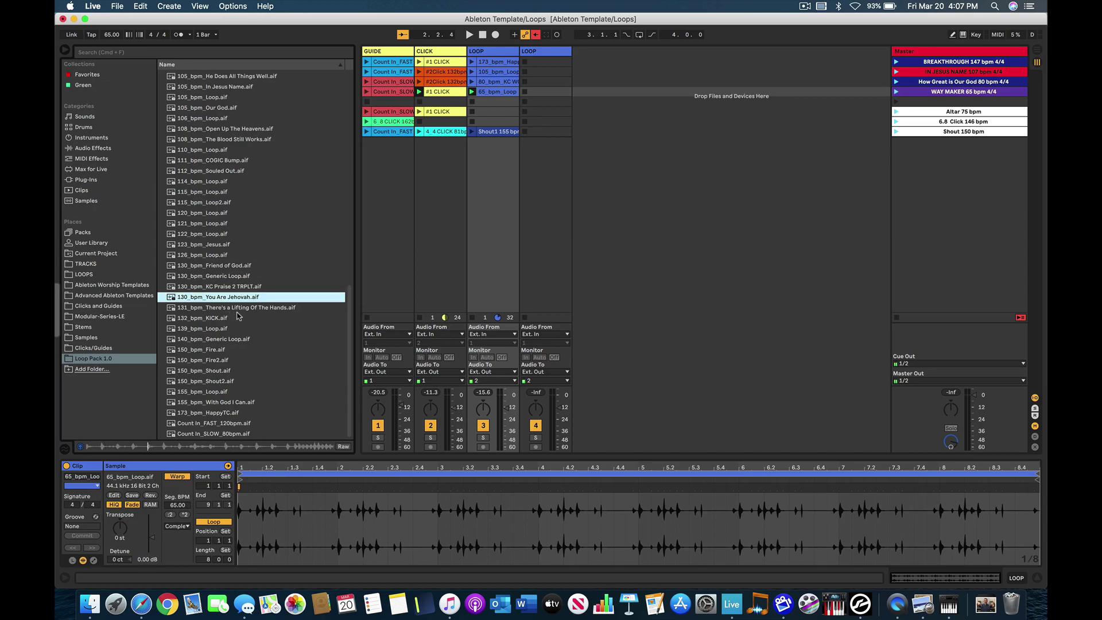
click(218, 350)
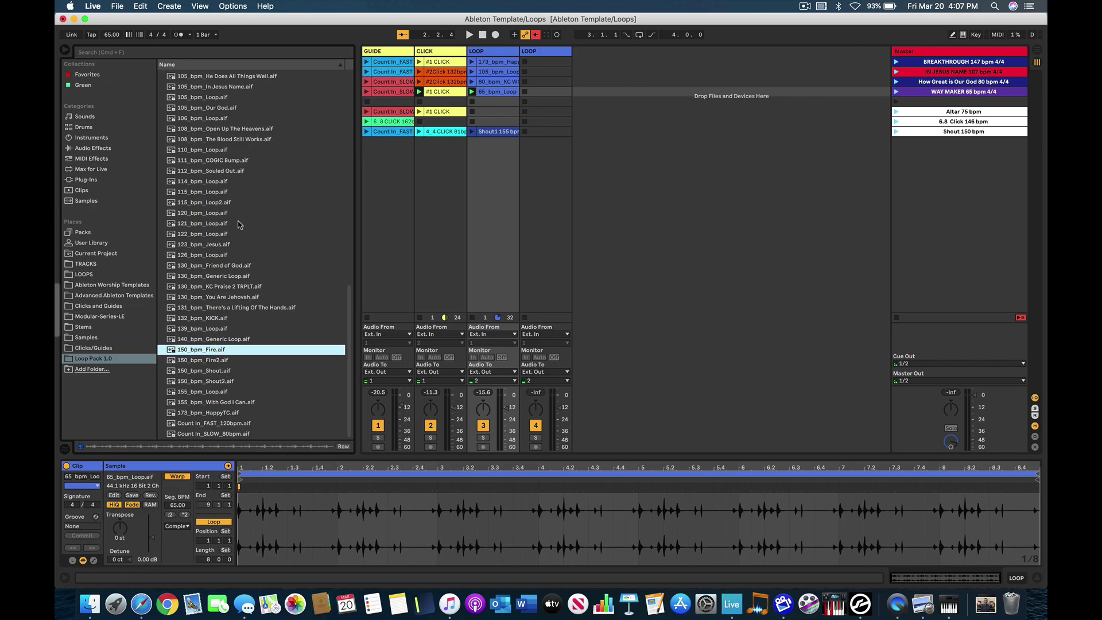
scroll(240, 225, up, 15)
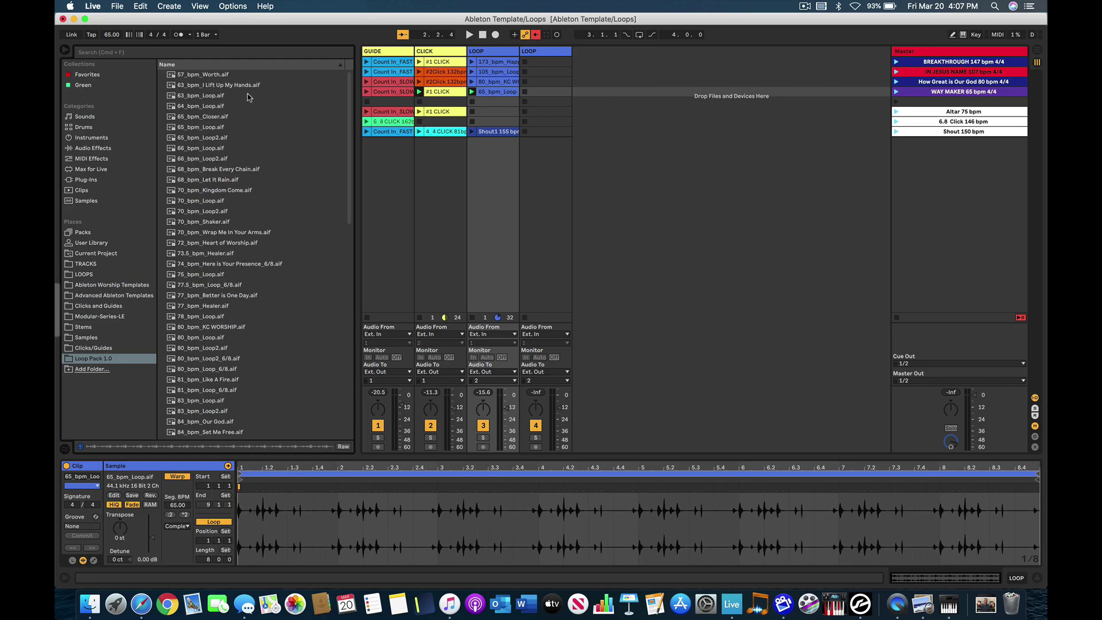
click(248, 54)
text(KINGDOM)
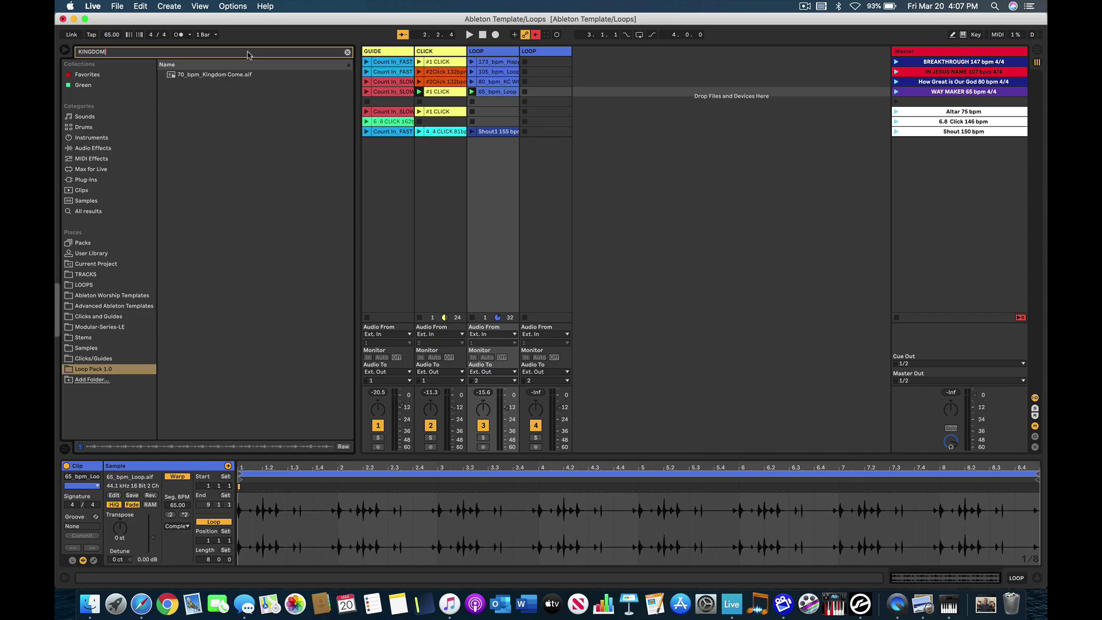
click(222, 75)
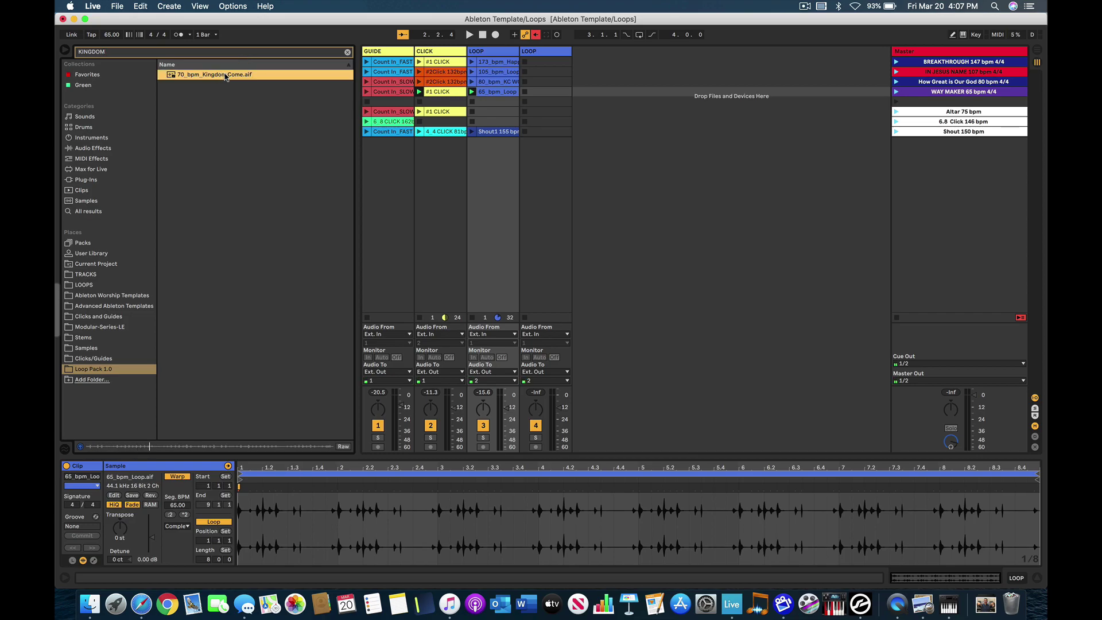
click(347, 52)
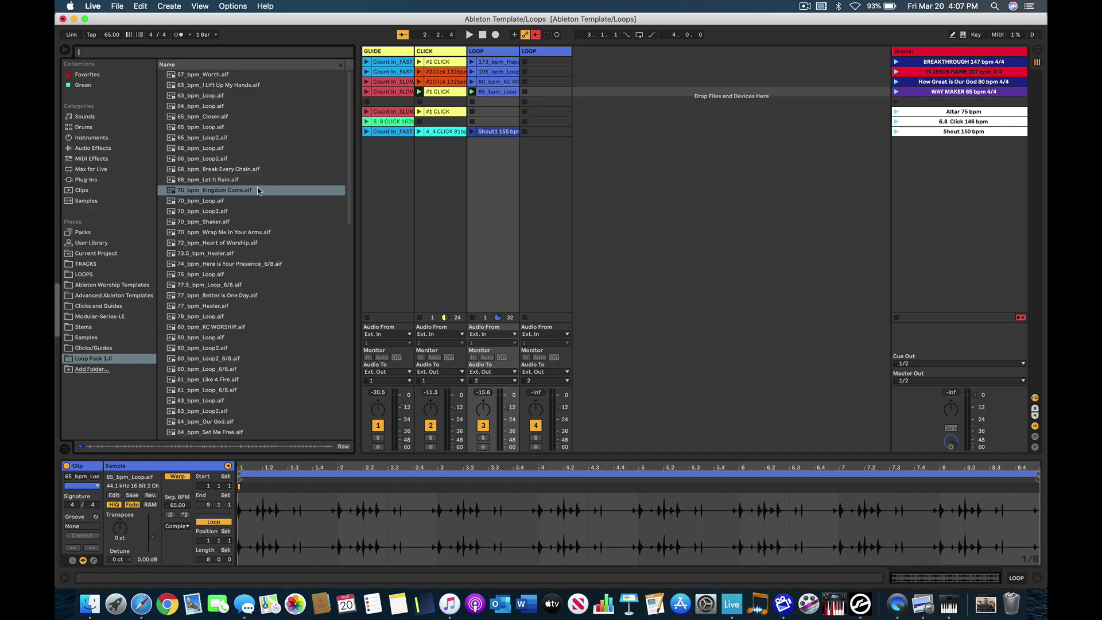
click(220, 170)
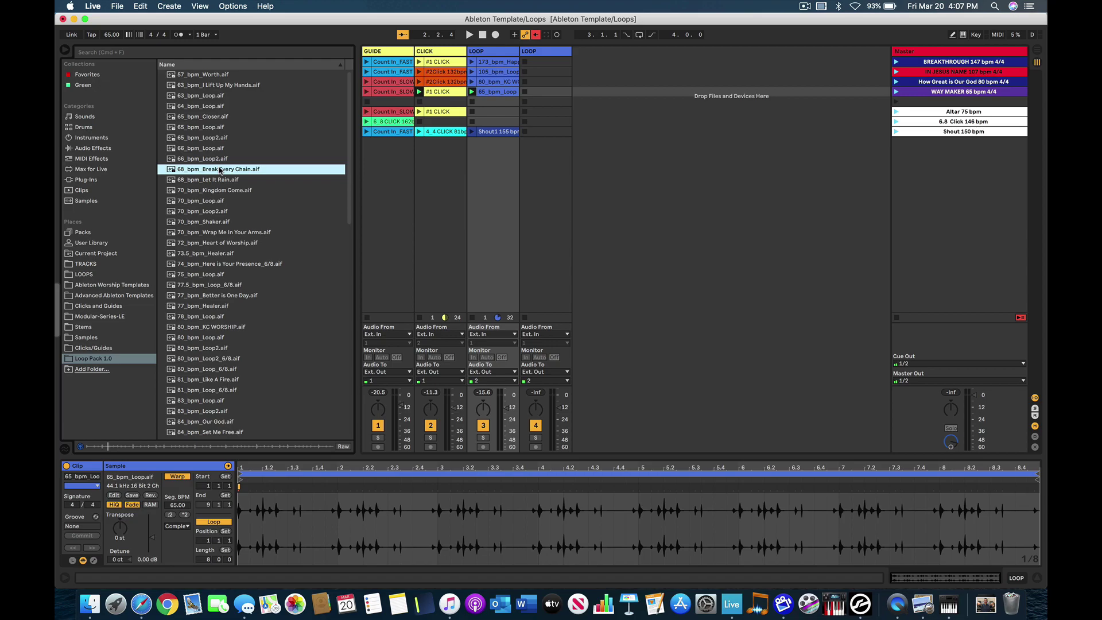
click(228, 86)
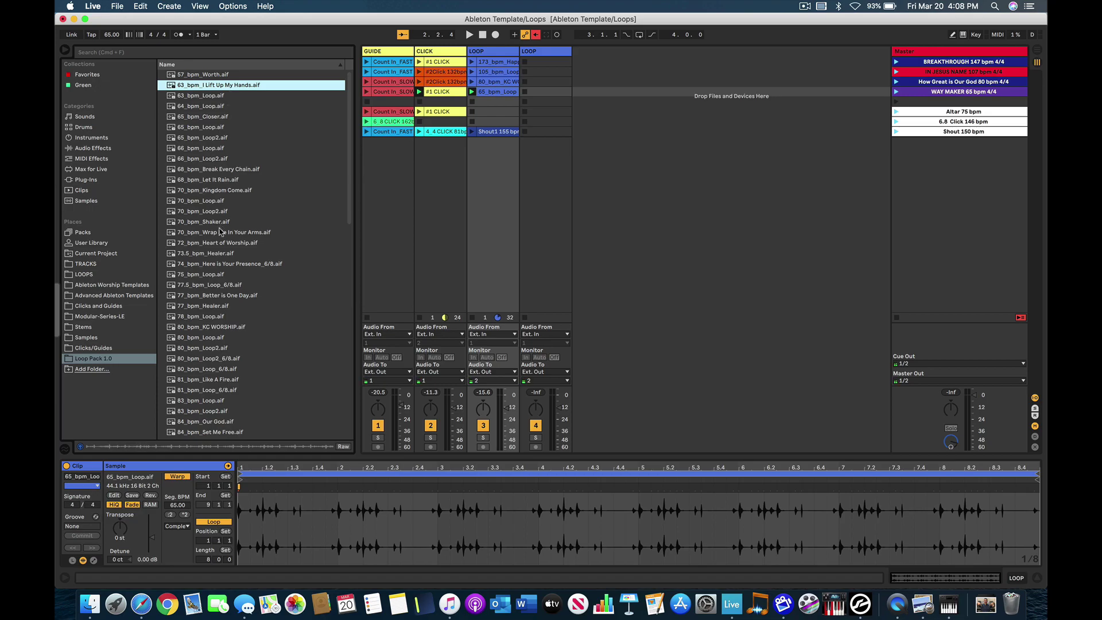
scroll(210, 274, down, 10)
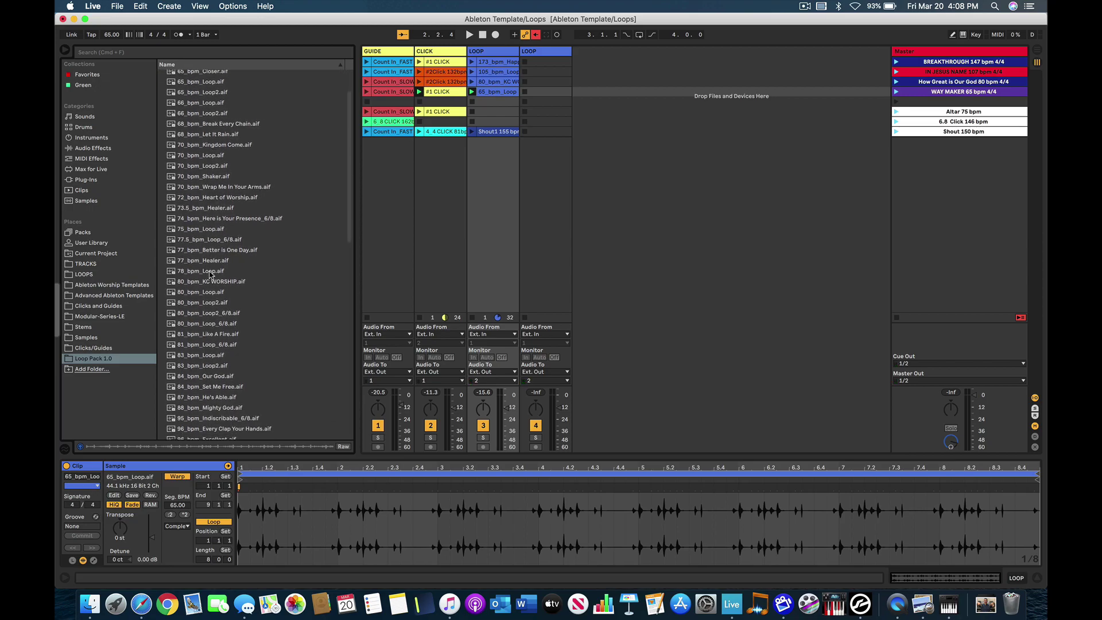
scroll(210, 274, down, 13)
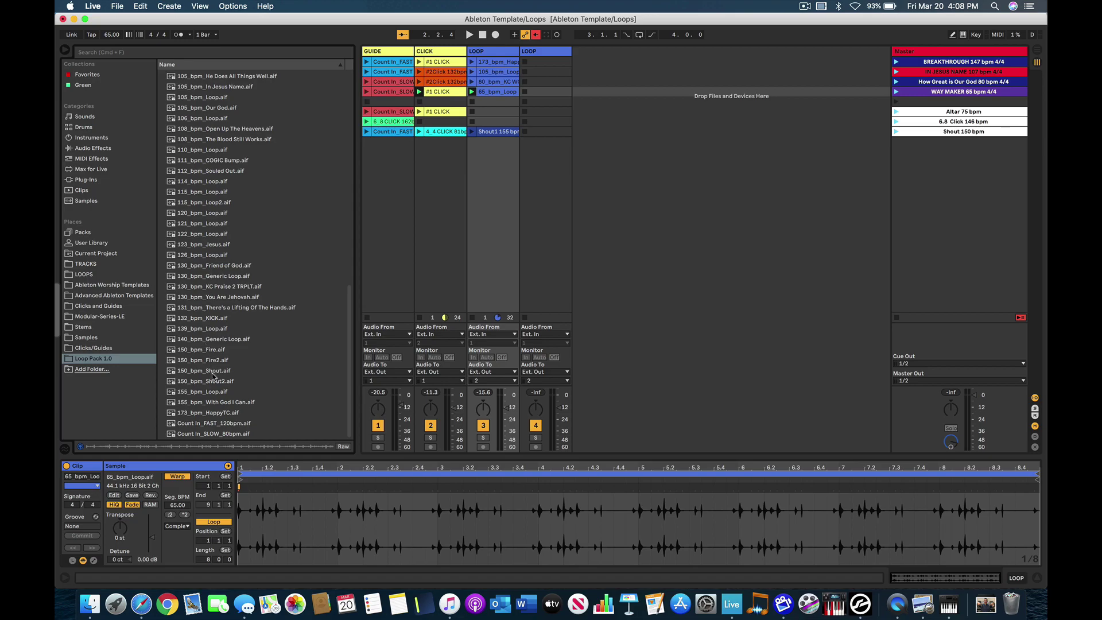
click(217, 372)
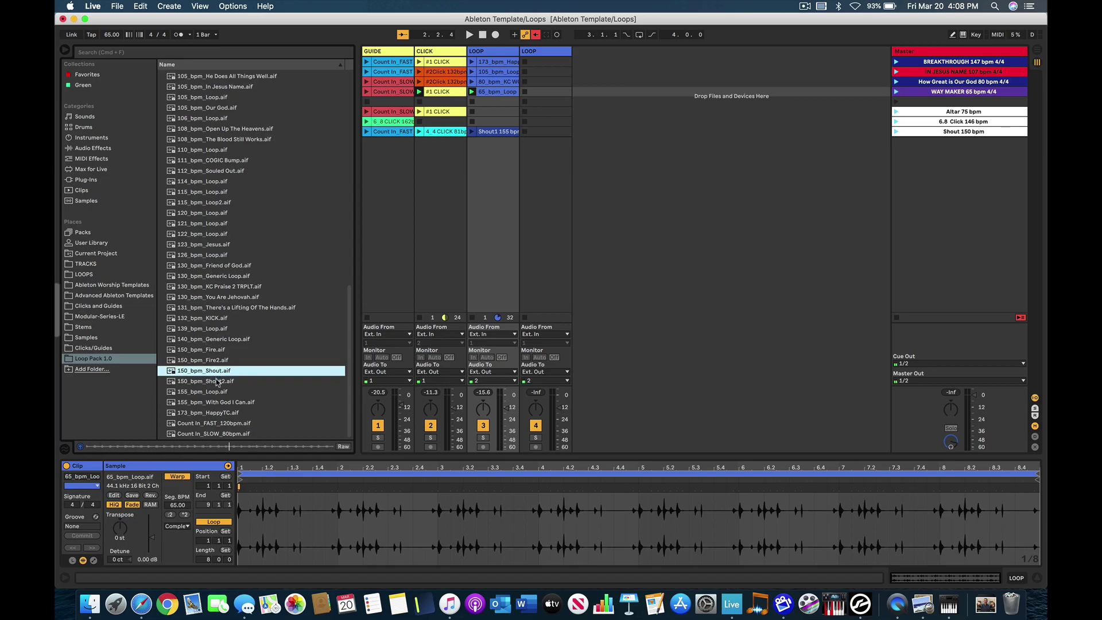
scroll(217, 255, up, 2)
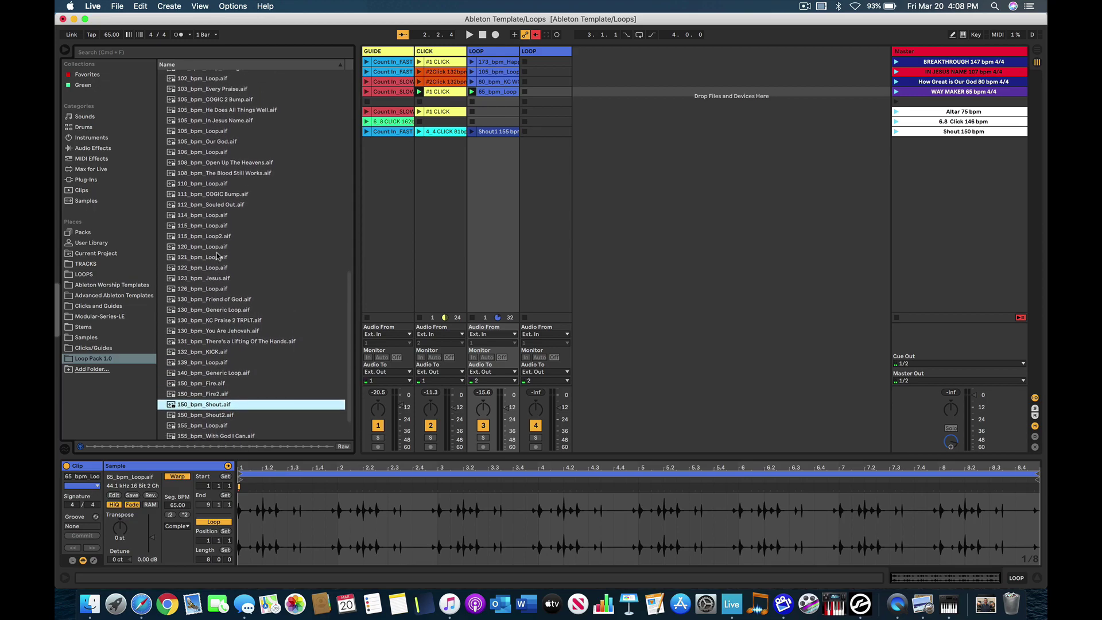
click(227, 196)
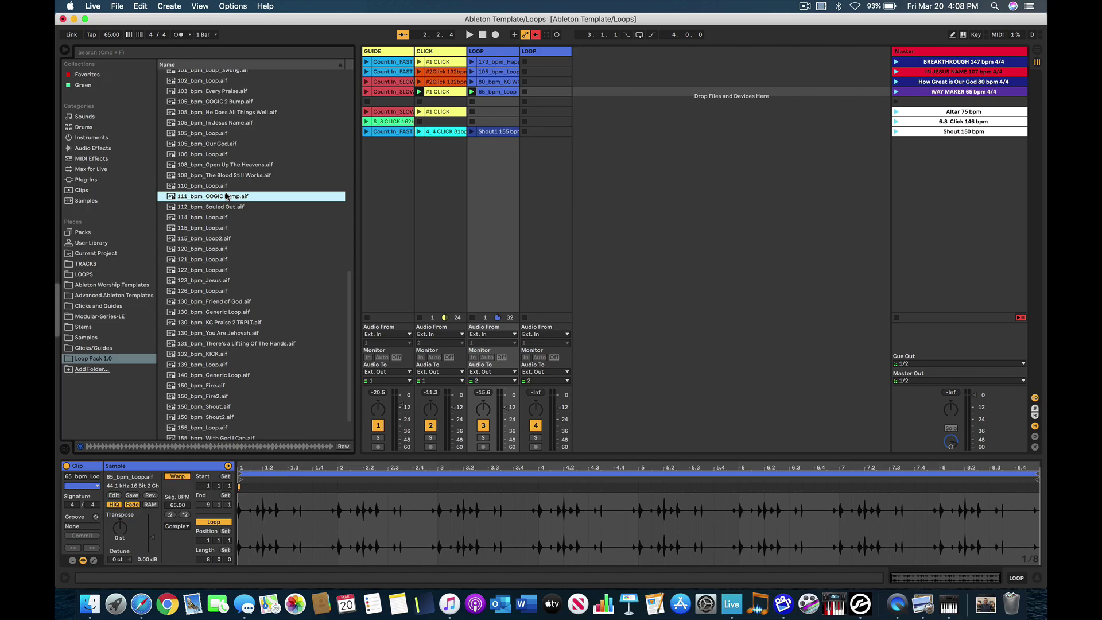
scroll(228, 109, up, 10)
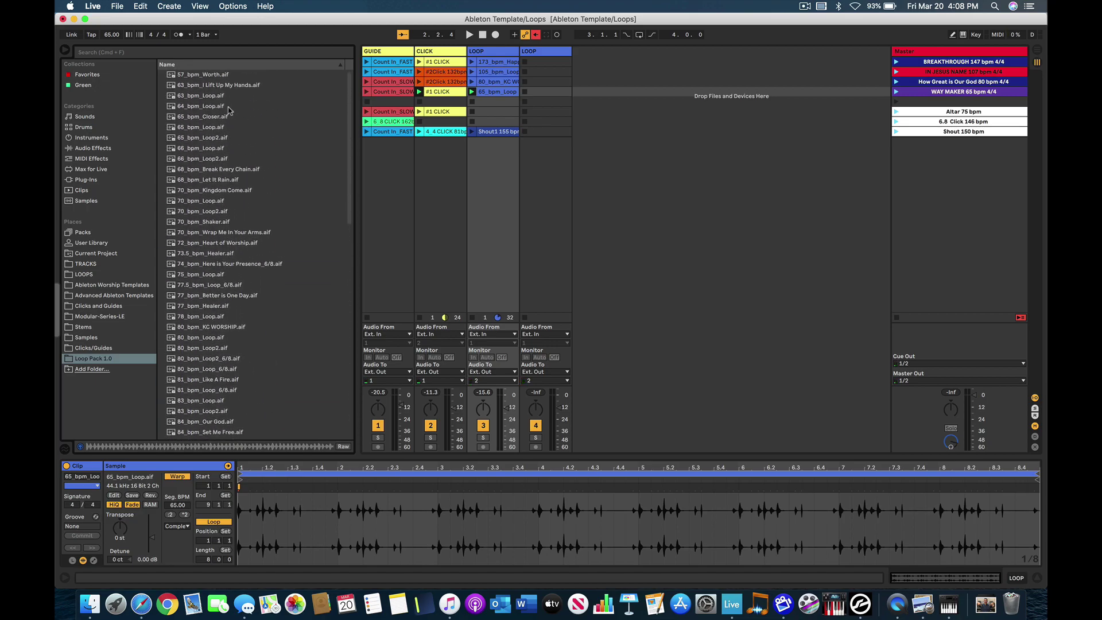
scroll(229, 109, down, 10)
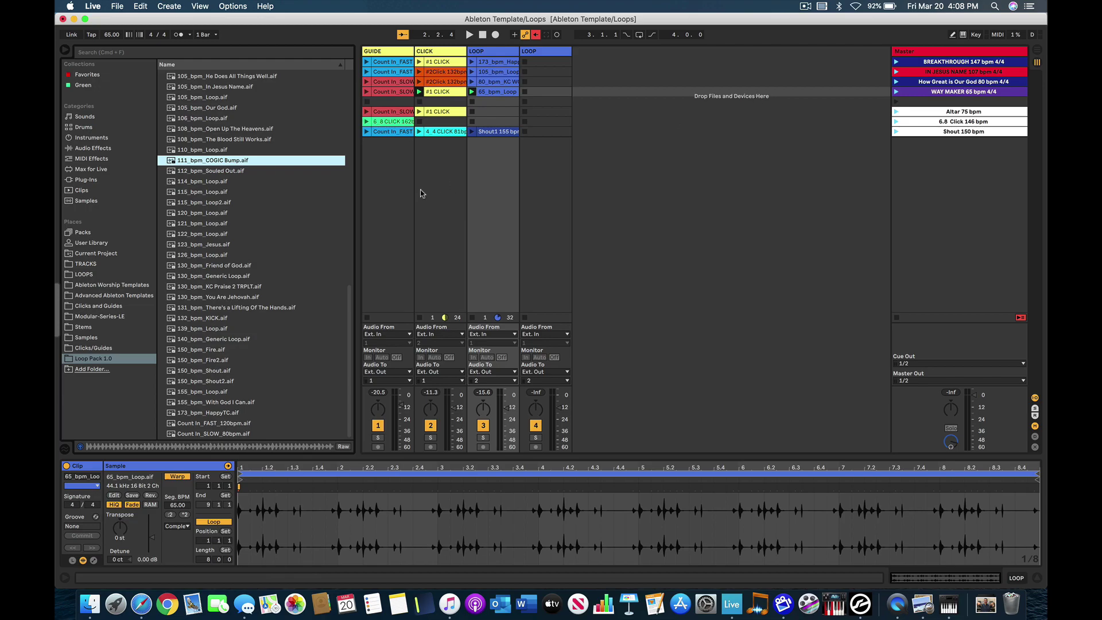
Place 122_bpm_Loop.aif in the BREAKTHROUGH row of the second LOOP track and test the scene.
click(212, 235)
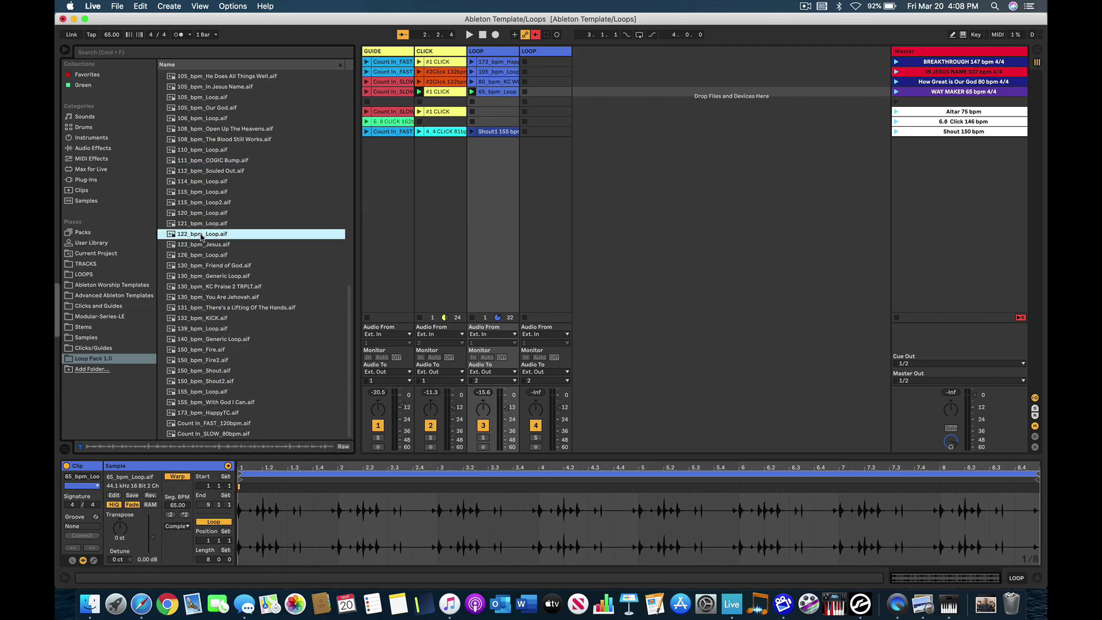
drag(201, 236, 546, 67)
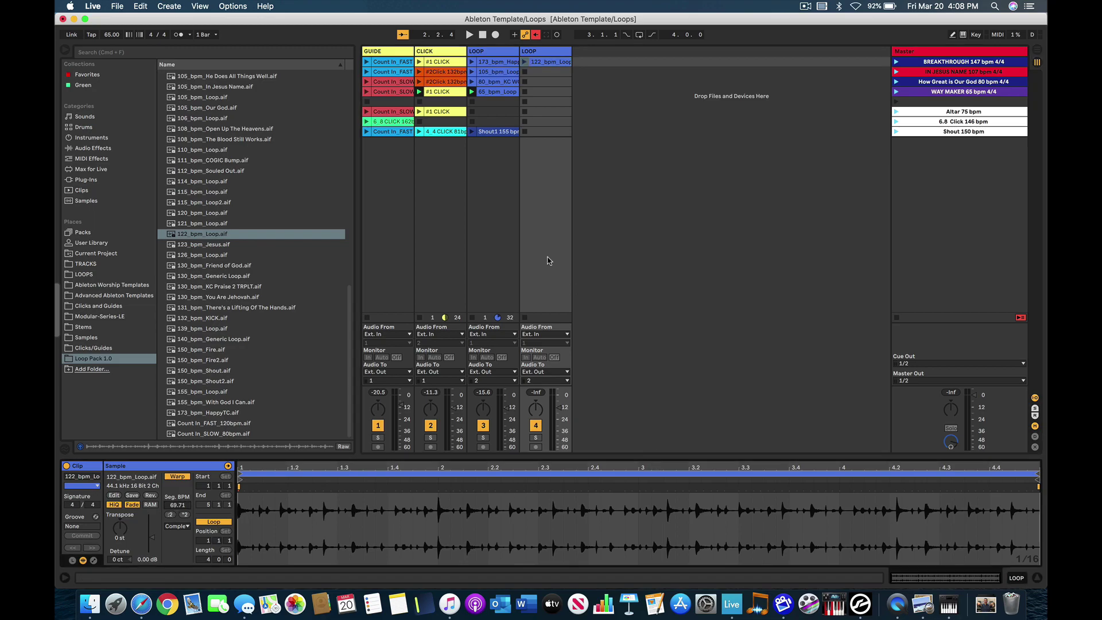
click(510, 61)
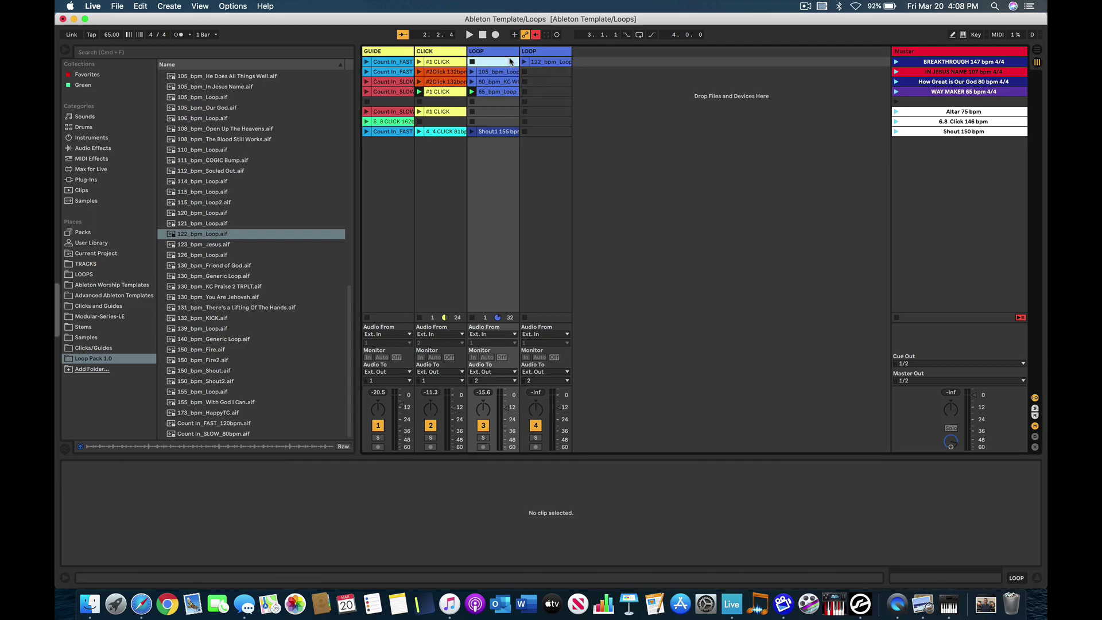
click(897, 62)
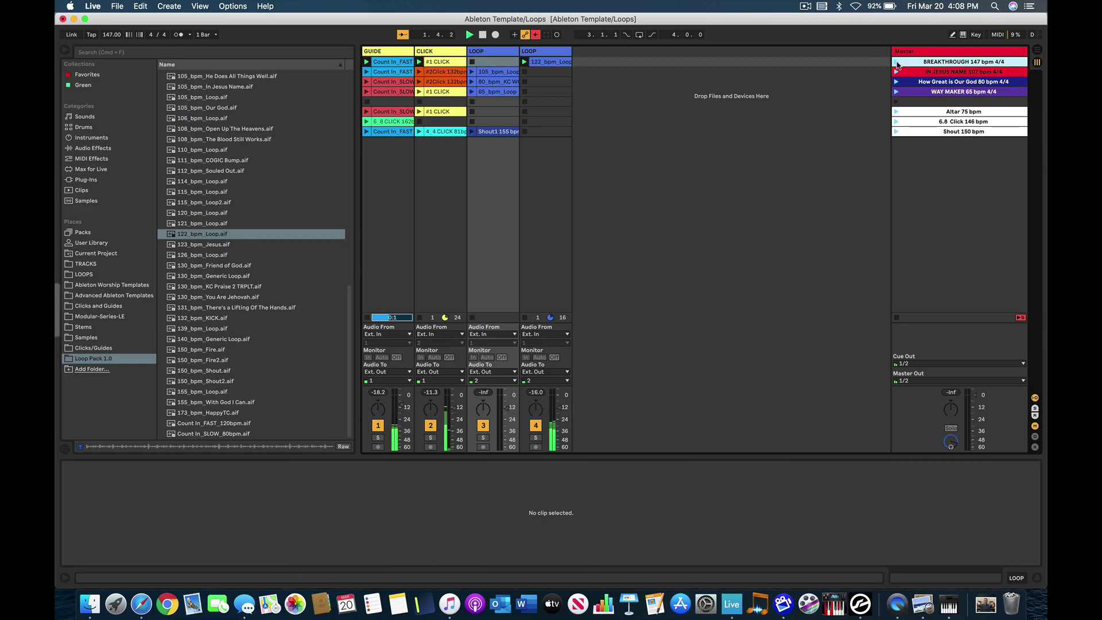
key(space)
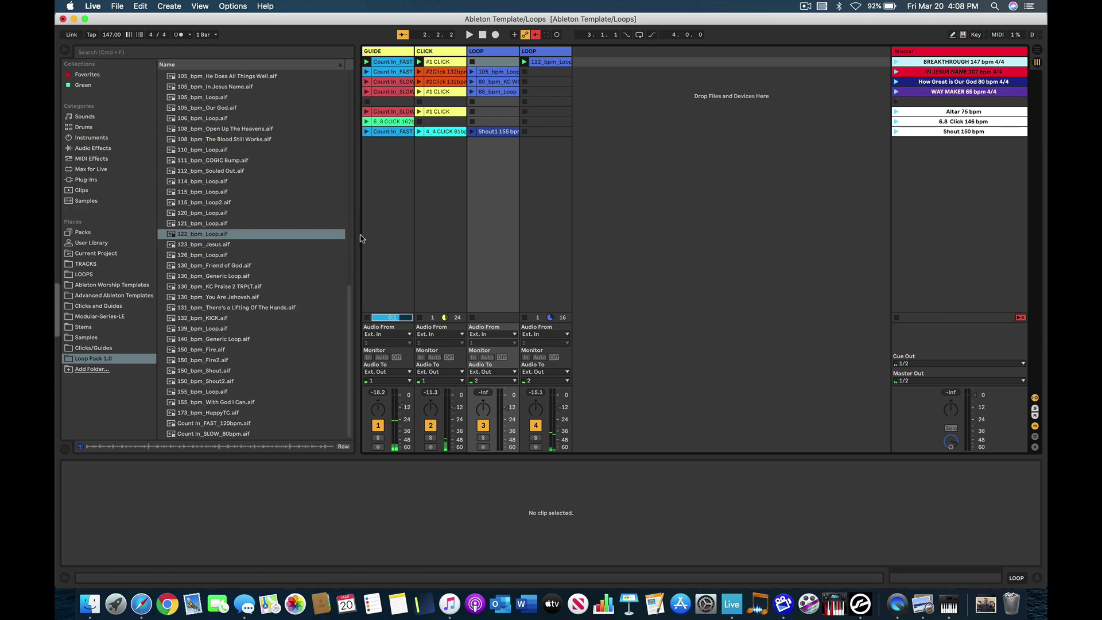
Set the 122_bpm_Loop clip's Seg. BPM to 122 and relaunch BREAKTHROUGH.
click(550, 62)
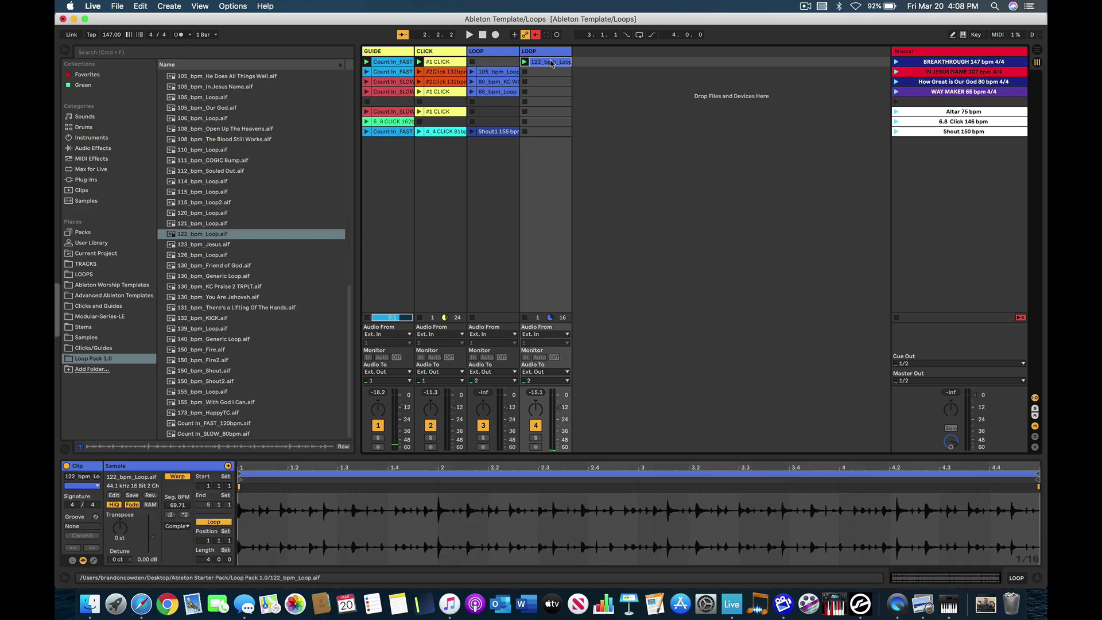
click(178, 505)
text(122)
key(Return)
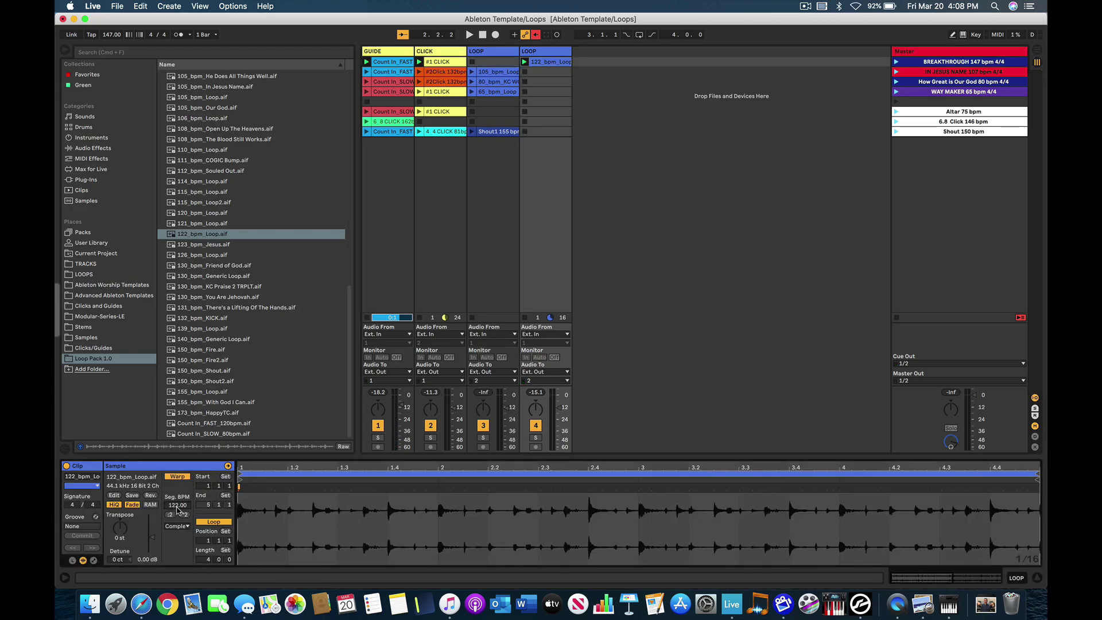
click(548, 68)
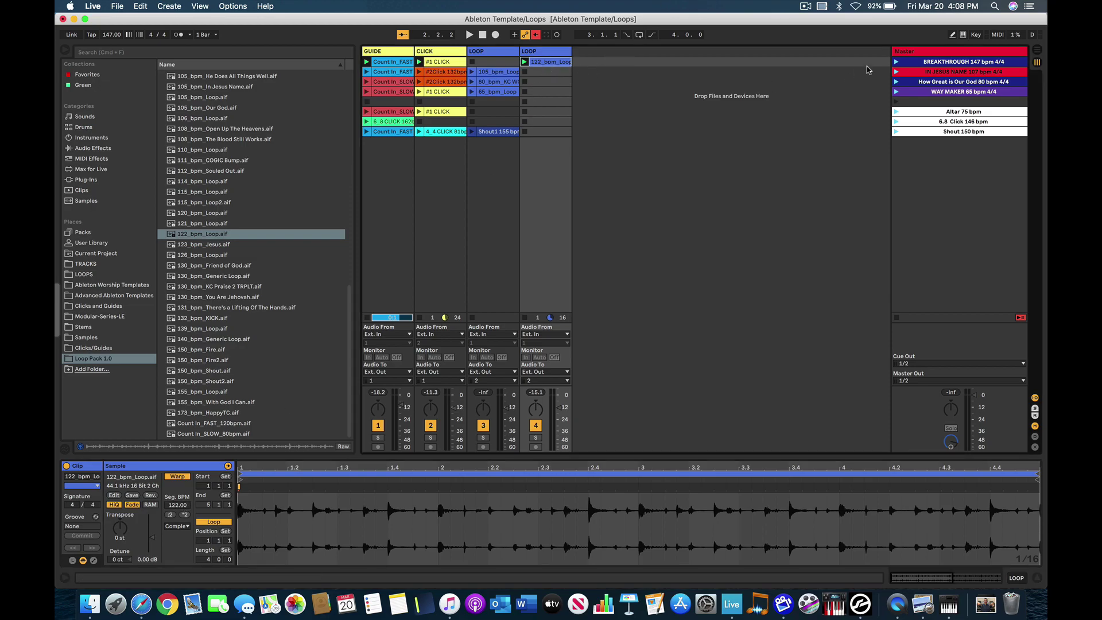
click(895, 62)
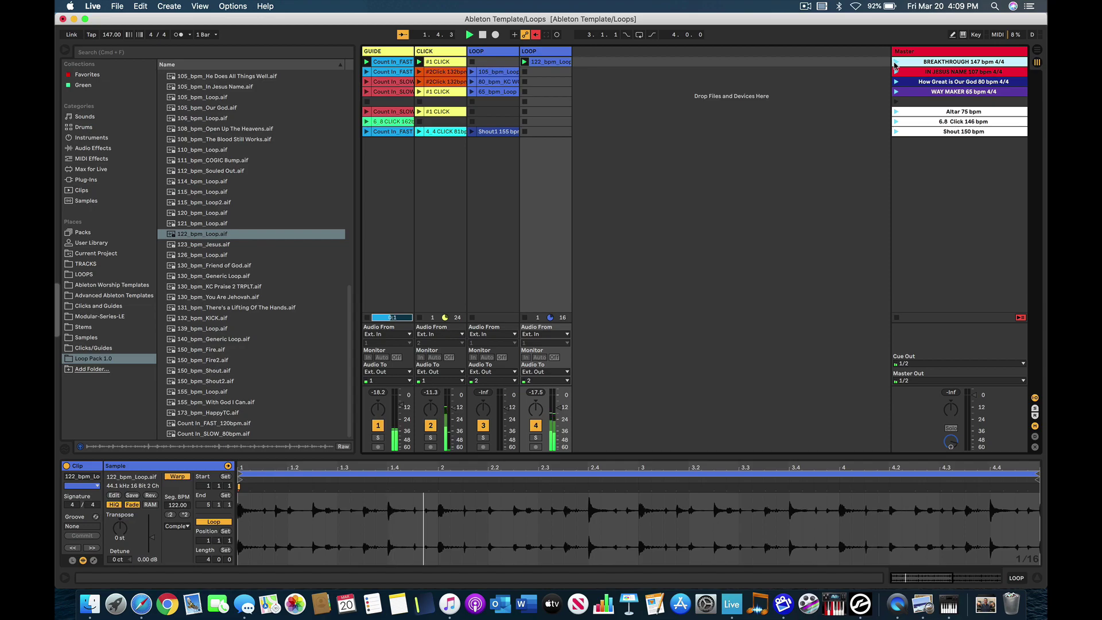
Stop BREAKTHROUGH playback and preview 123_bpm_Jesus.aif in the browser.
key(space)
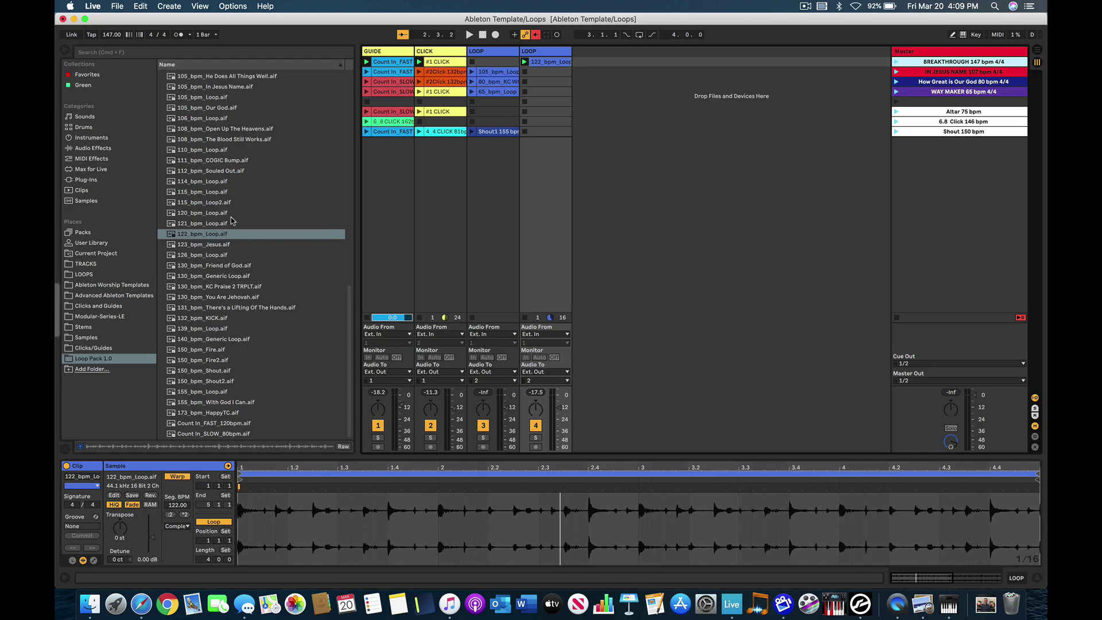
click(202, 246)
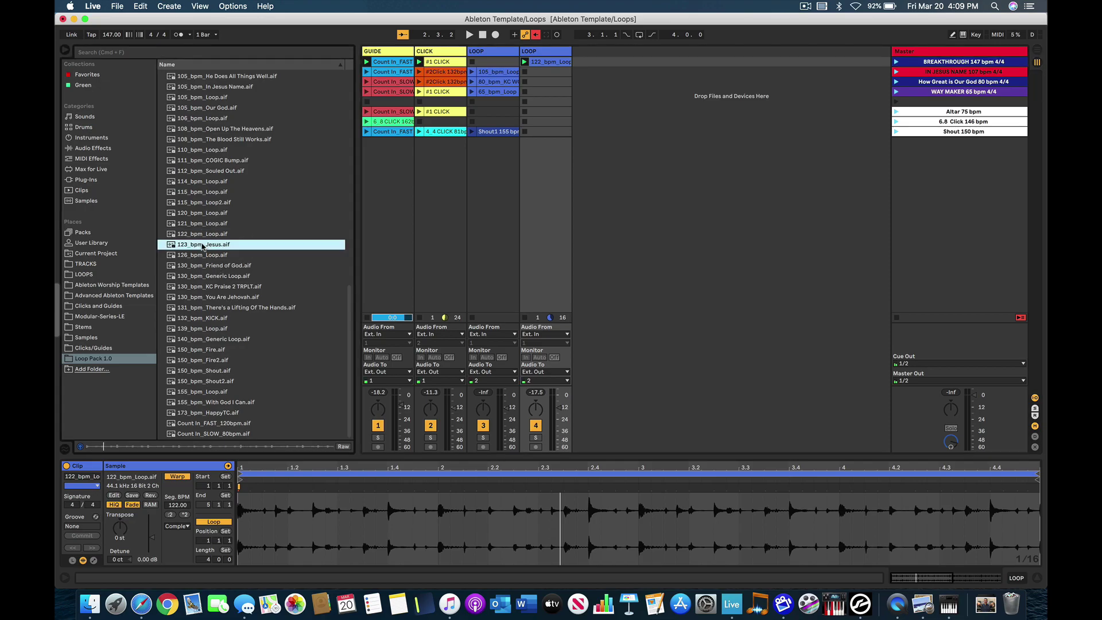